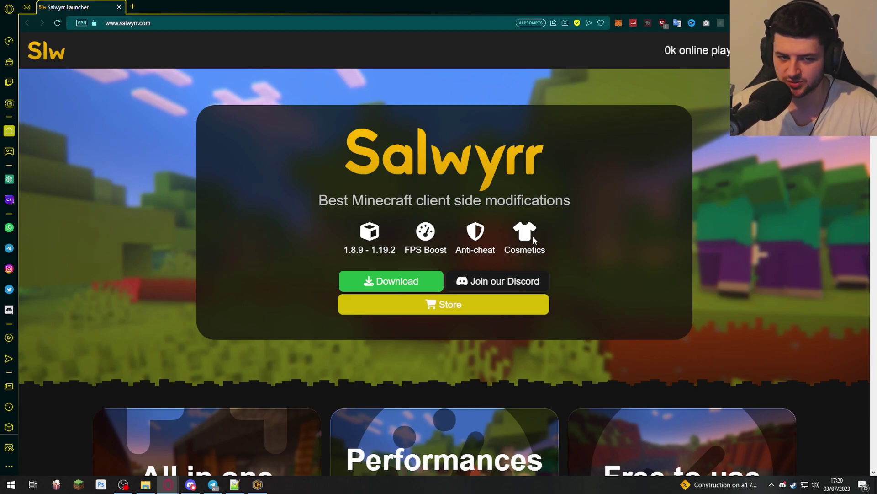
- Look through the Salwyrr home page's feature cards, FPS comparison chart, supported Minecraft versions and mods settings preview
scroll(478, 262, down, 4)
scroll(475, 263, down, 2)
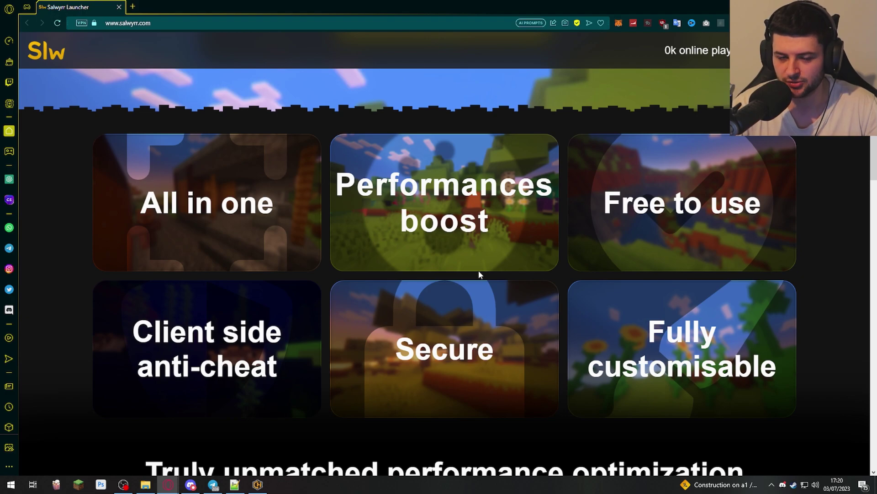
scroll(652, 238, down, 1)
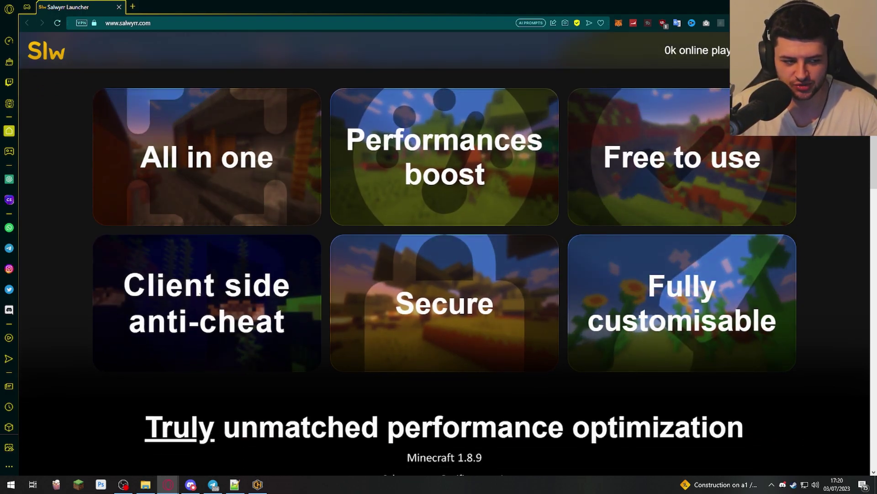
scroll(199, 294, down, 2)
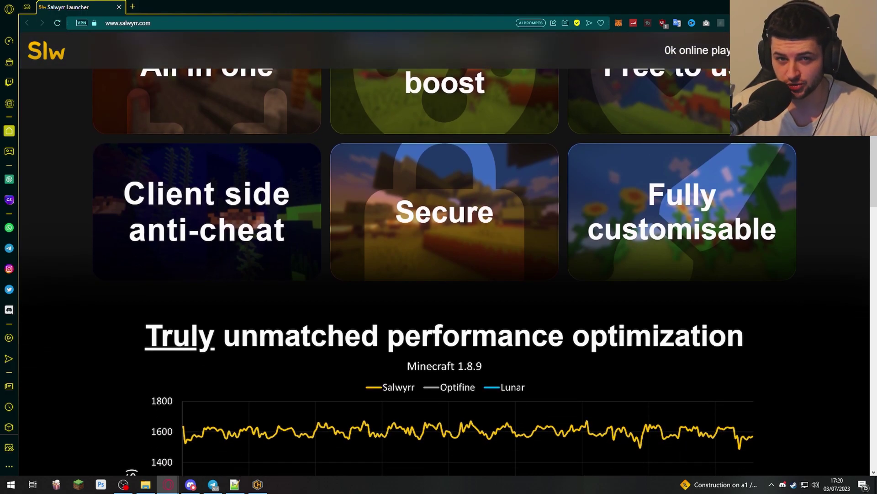
scroll(202, 296, up, 1)
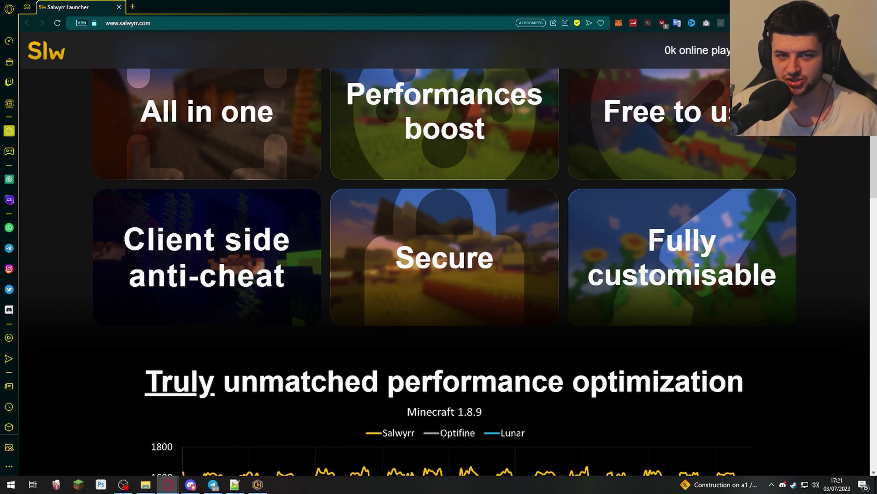
scroll(450, 242, down, 5)
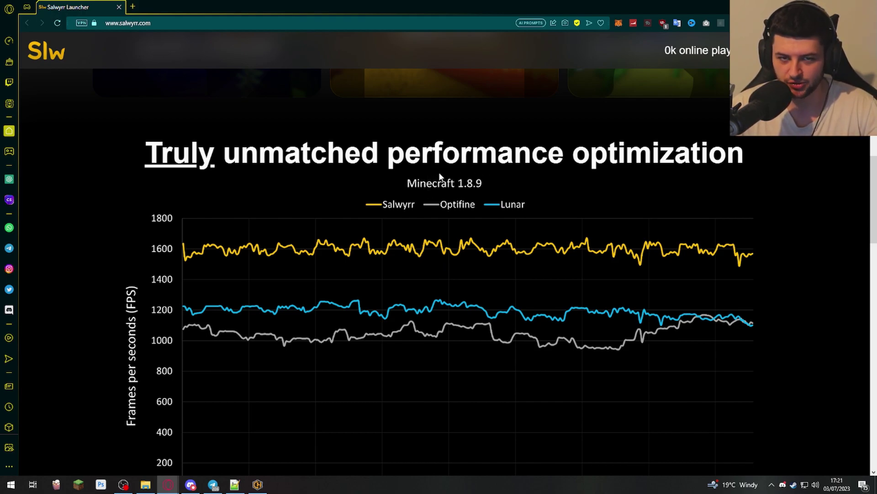
scroll(436, 174, down, 6)
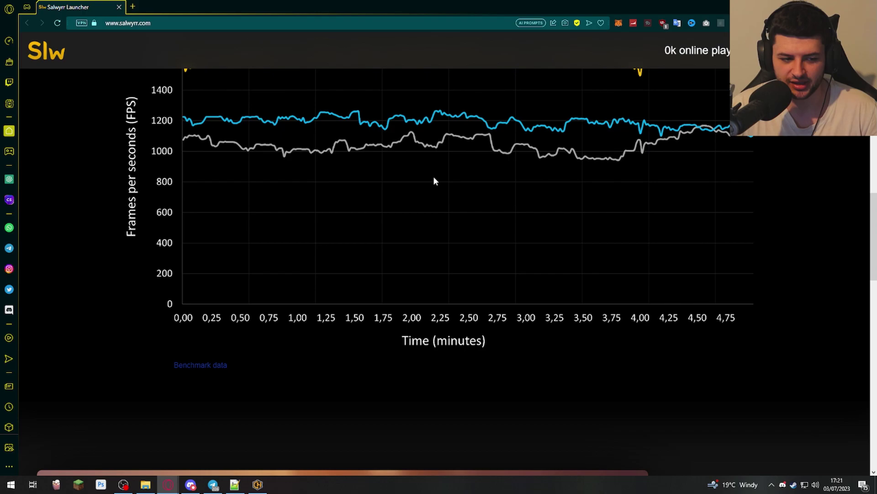
scroll(424, 182, down, 5)
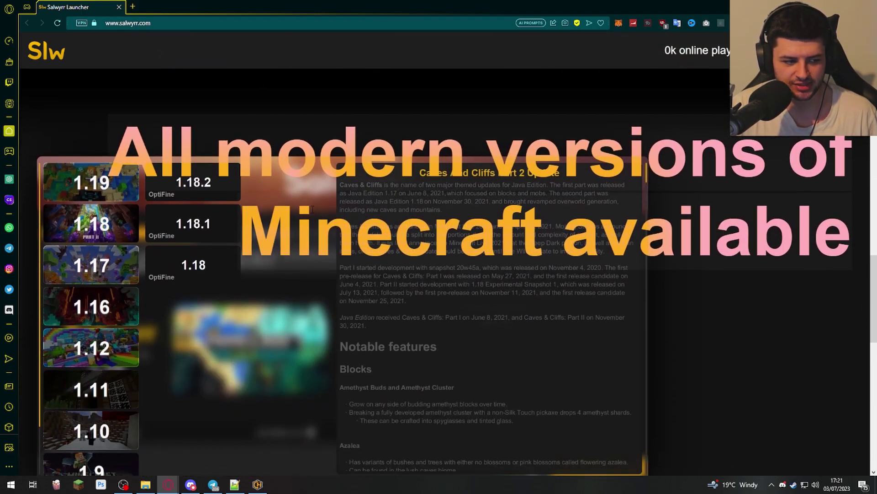
scroll(256, 238, down, 1)
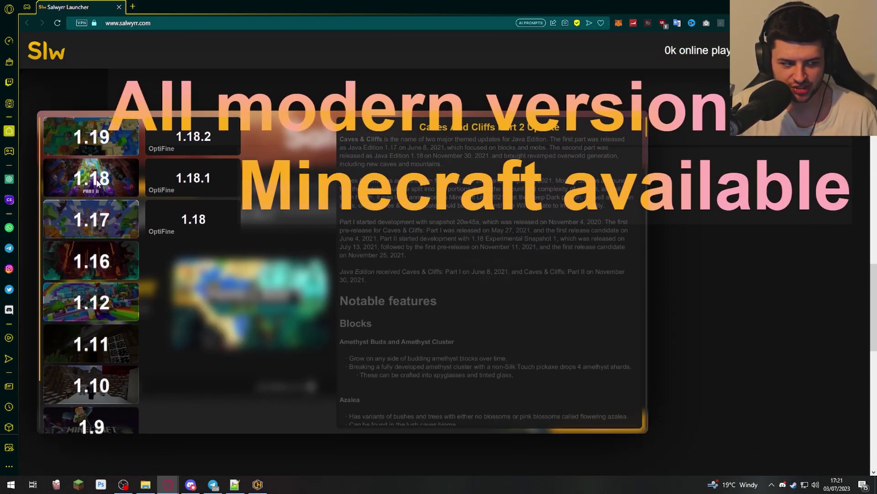
scroll(125, 193, down, 17)
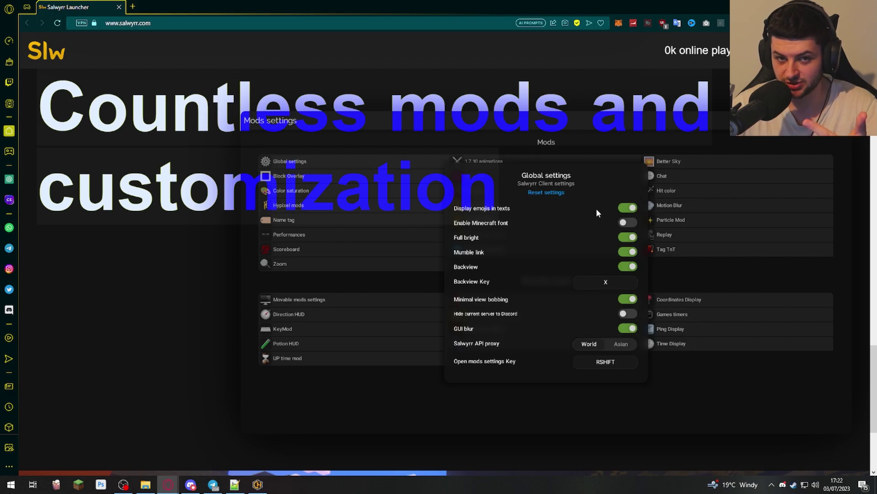
scroll(596, 208, down, 4)
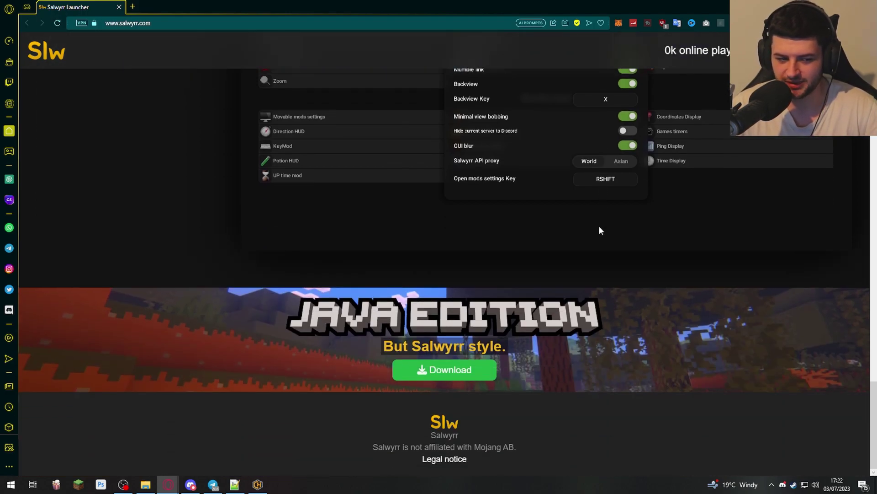
scroll(594, 227, up, 10)
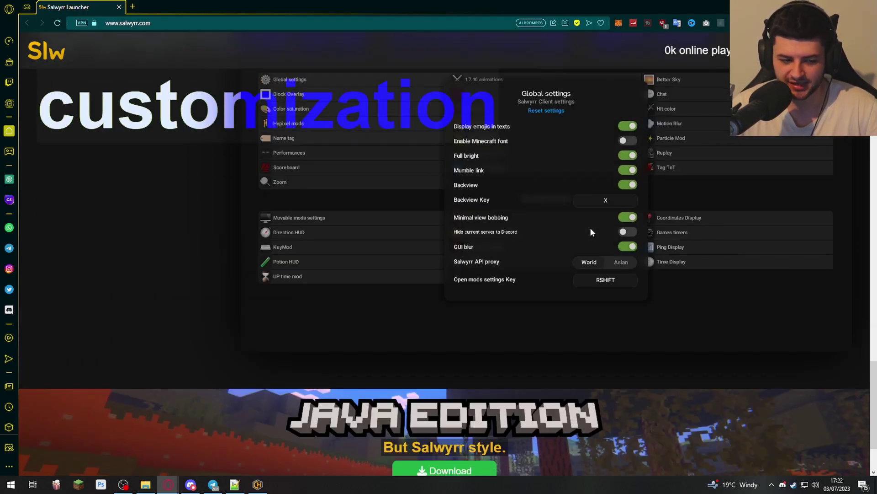
scroll(589, 228, up, 10)
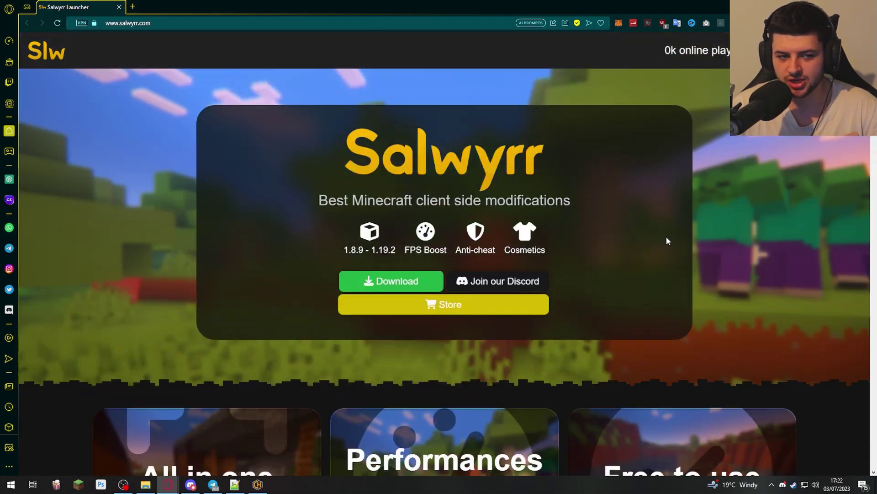
- Open the Salwyrr download page and save the Universal version, Salwyrr Minecraft Launcher 4.jar, in the Downloads folder
click(414, 286)
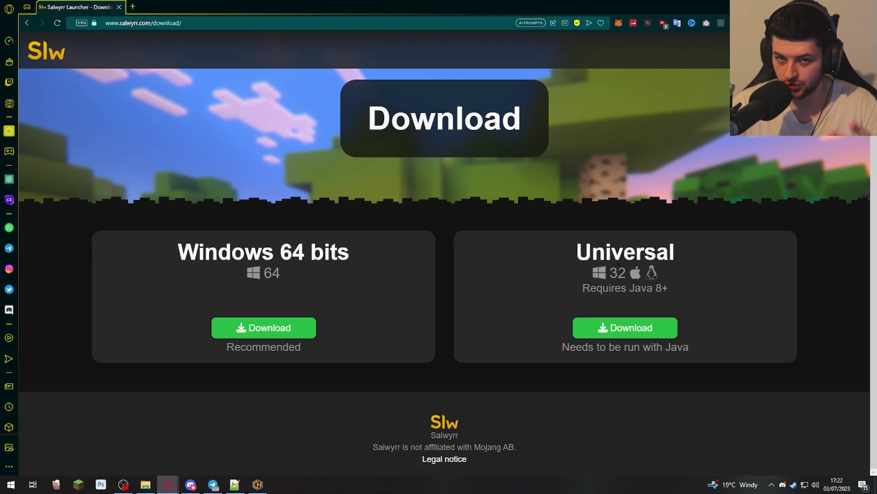
click(612, 327)
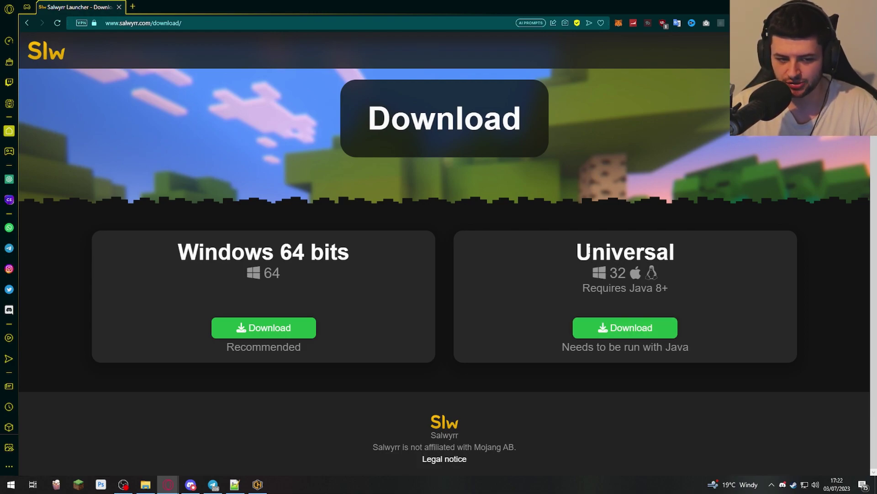
drag(589, 249, 675, 251)
click(623, 355)
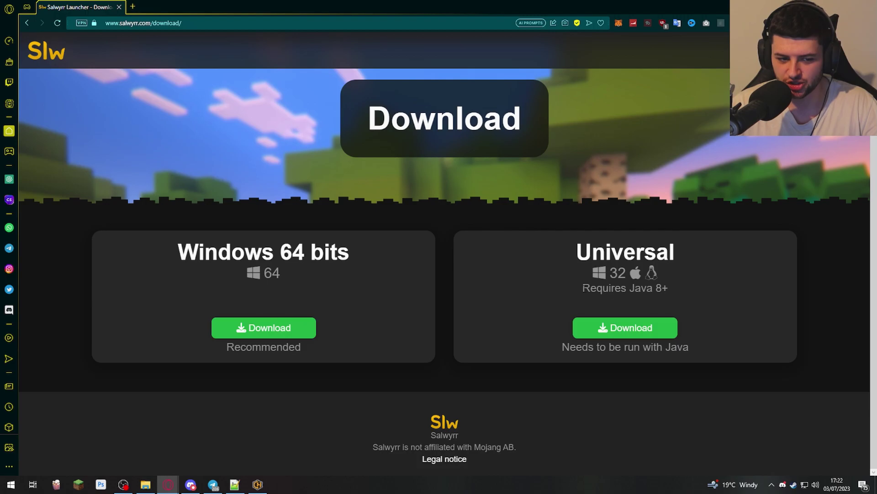
click(626, 328)
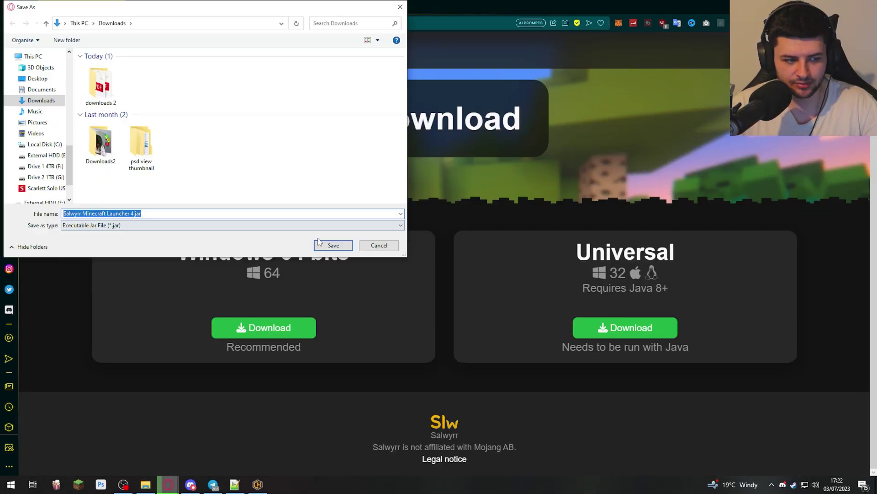
click(332, 245)
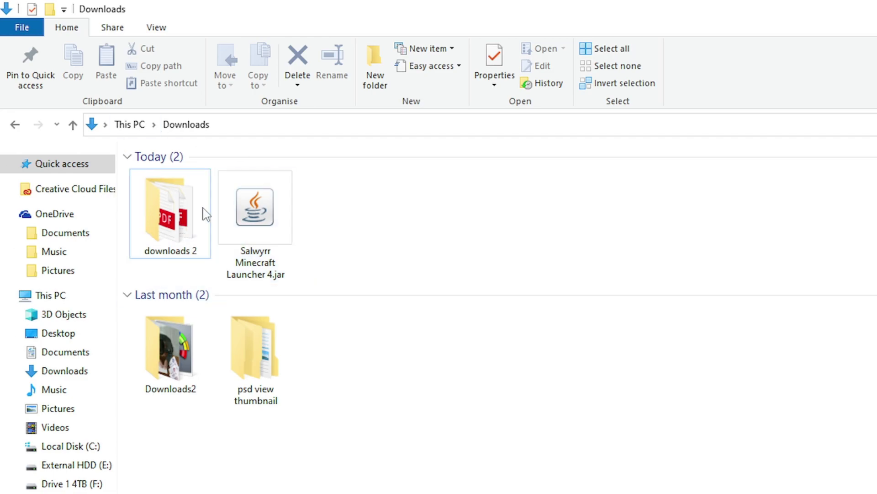
- Run the downloaded .jar launcher, follow its link to salwyrr.com and save the Windows 64 bits installer, setup.exe, in Downloads
double_click(245, 253)
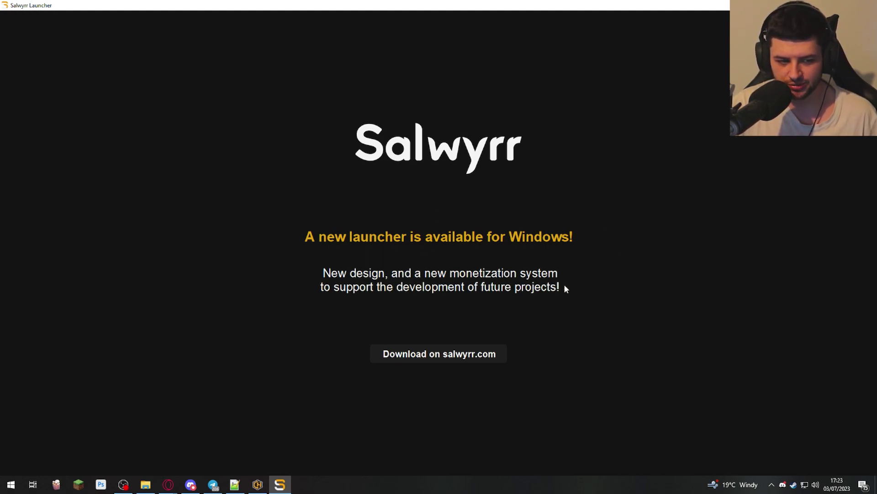
click(445, 354)
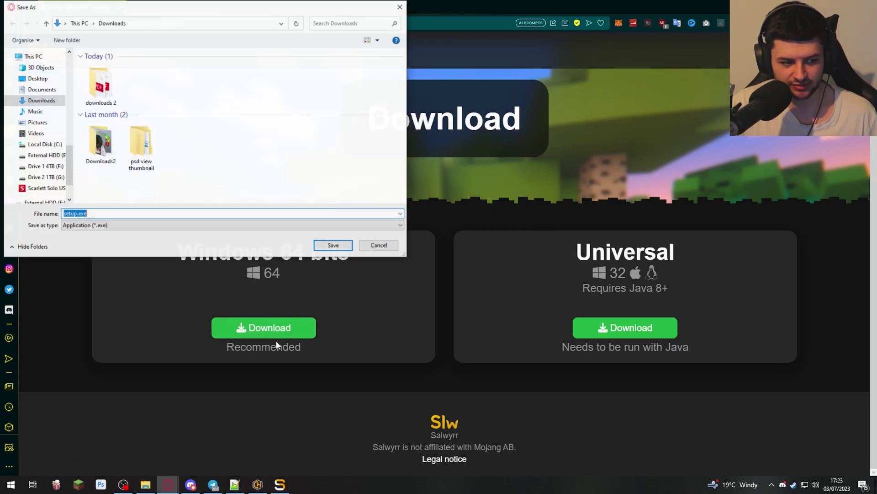
key(Return)
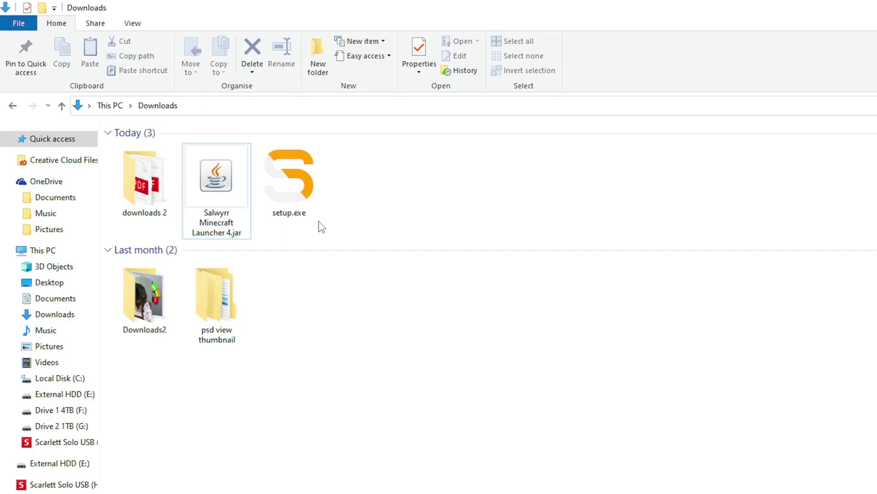
- Run setup.exe and install Salwyrr Launcher only for the current user in the default destination folder
double_click(295, 177)
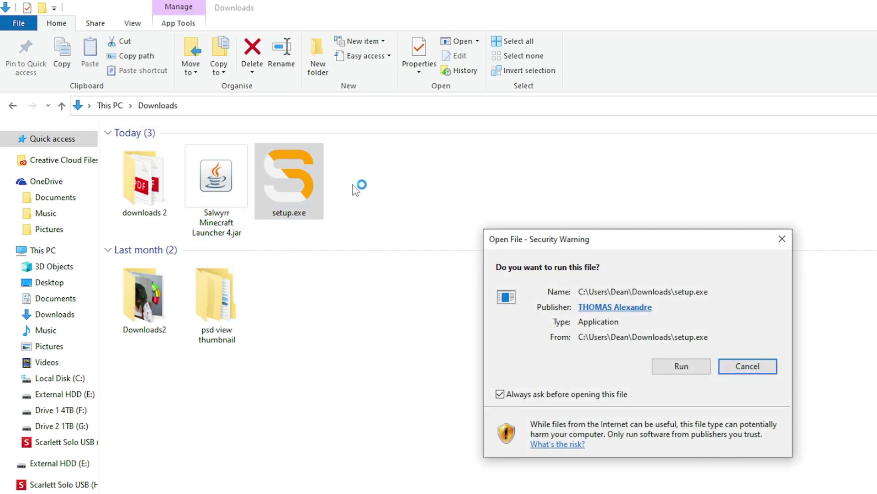
click(674, 367)
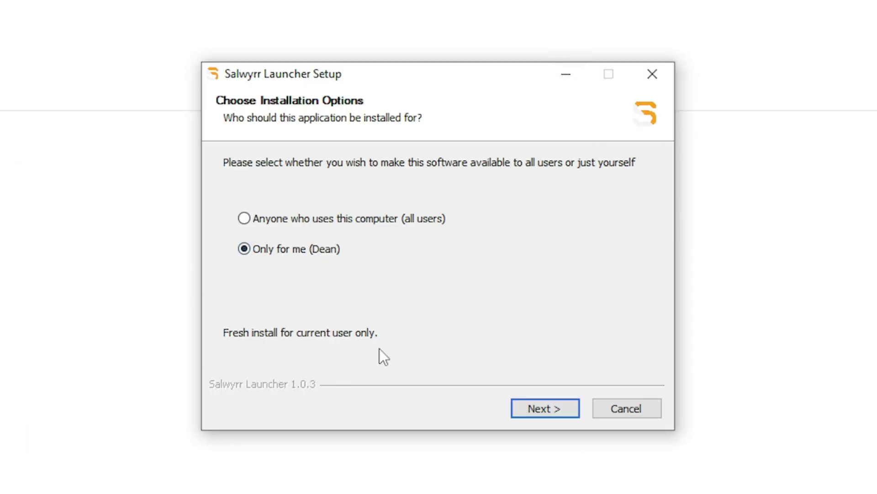
click(546, 404)
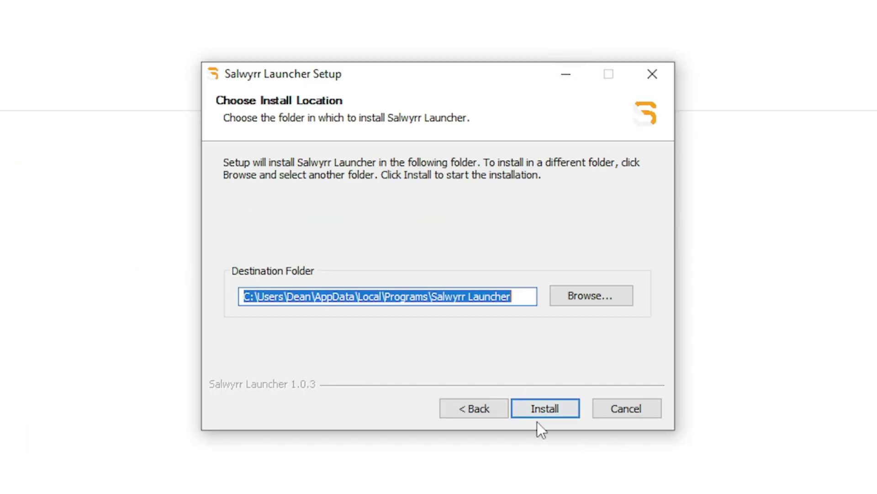
click(537, 411)
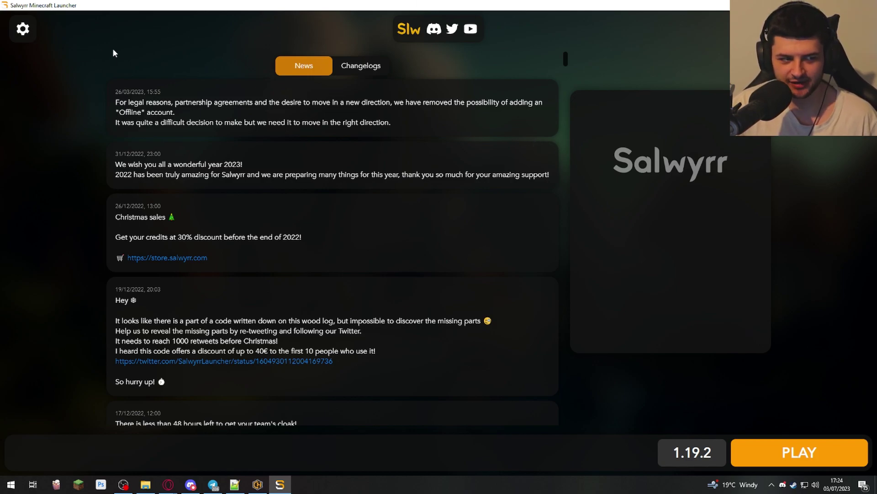
- Look through the launcher's news posts and open its changelogs
scroll(313, 158, down, 15)
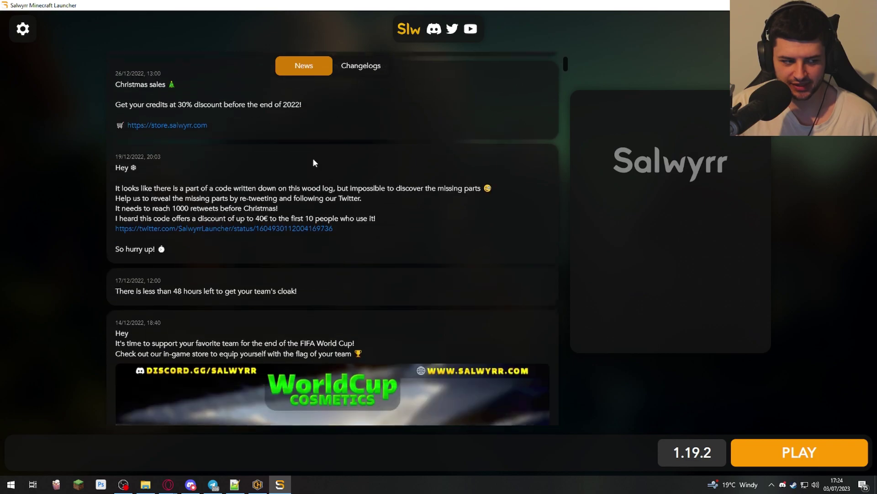
scroll(314, 130, down, 7)
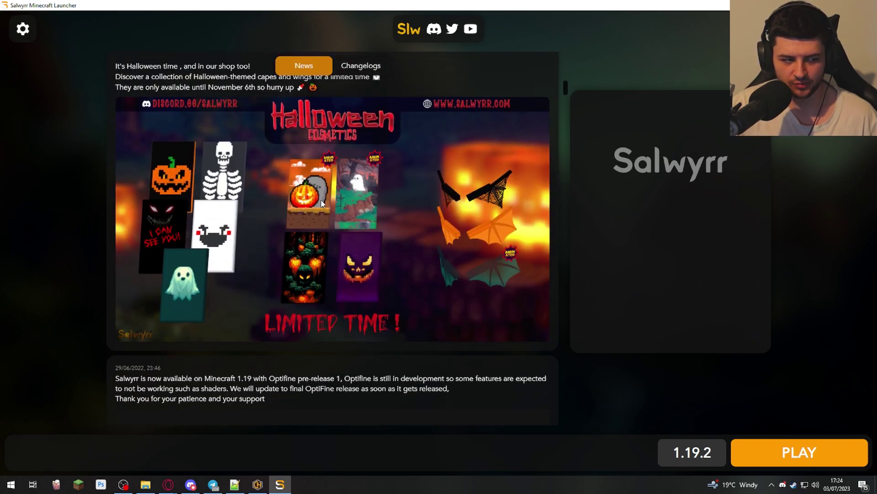
scroll(344, 191, down, 7)
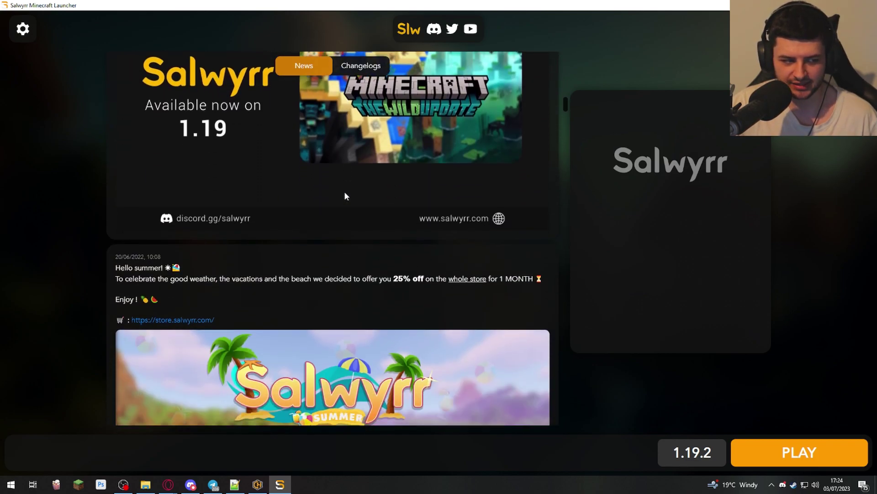
scroll(478, 206, up, 8)
scroll(462, 212, up, 1)
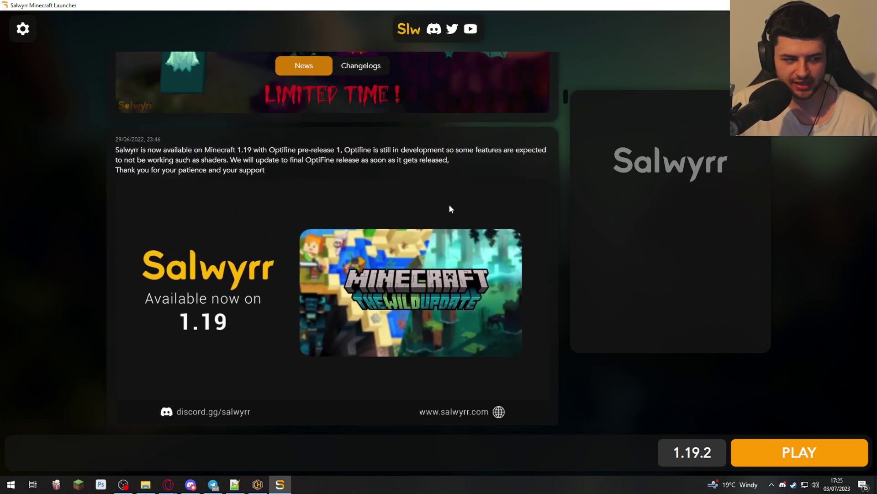
scroll(334, 237, up, 10)
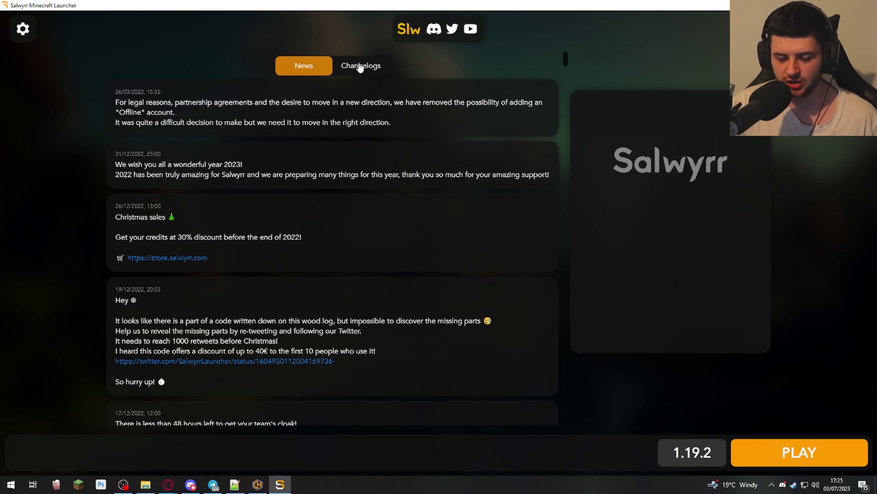
click(357, 71)
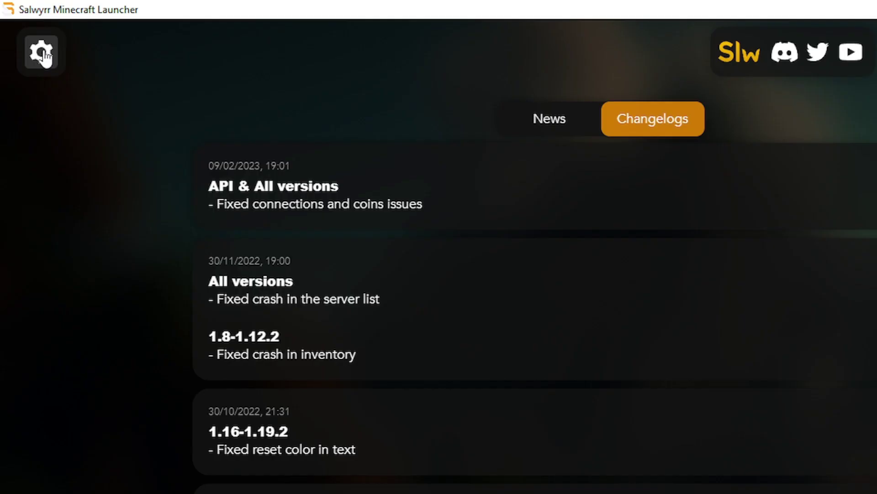
- Open the launcher settings and set the RAM allocation to the 10 GB maximum
click(43, 54)
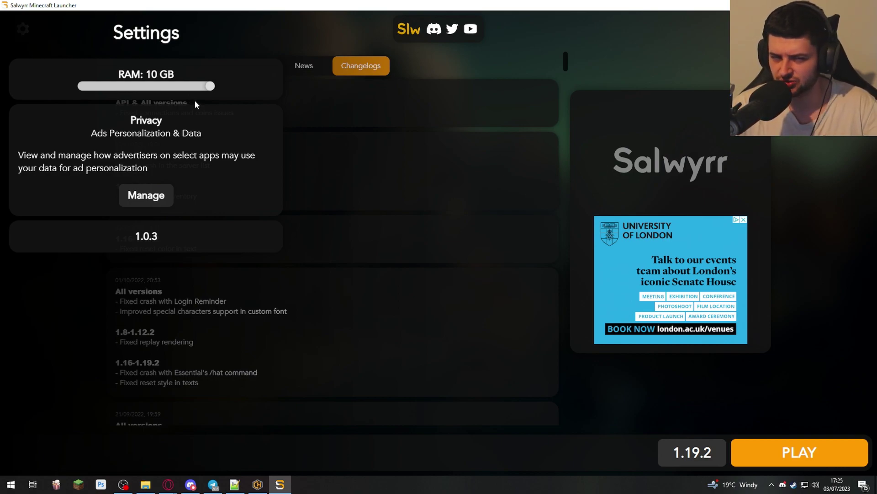
drag(210, 86, 289, 85)
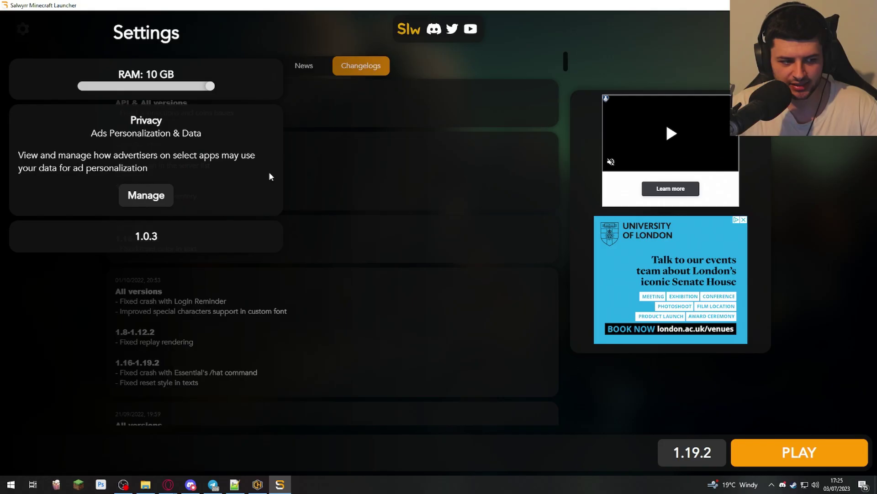
- Open the ads personalization data options and turn off every Legitimate Interest and Consent switch for the listed purposes
click(588, 64)
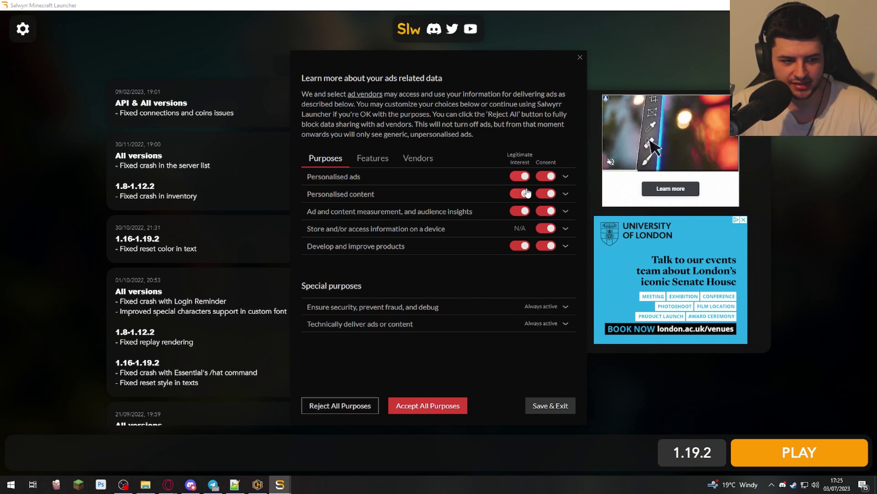
click(546, 177)
click(546, 194)
click(546, 211)
click(547, 228)
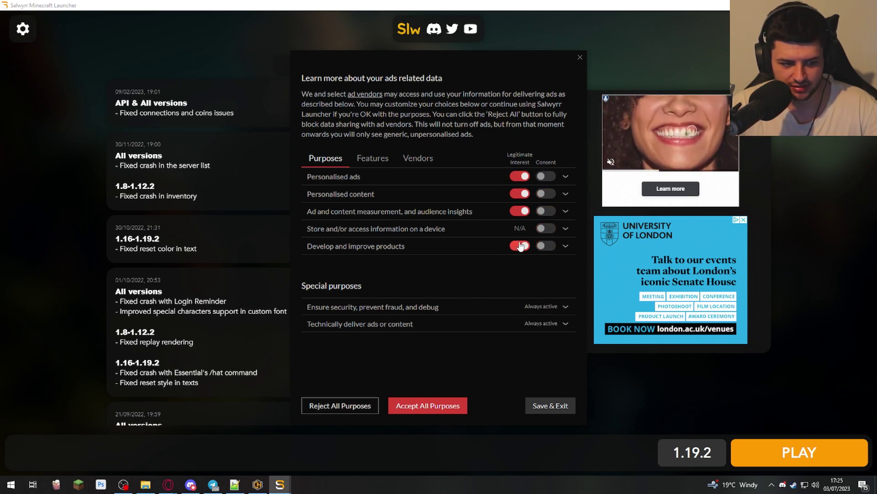
click(520, 193)
click(520, 177)
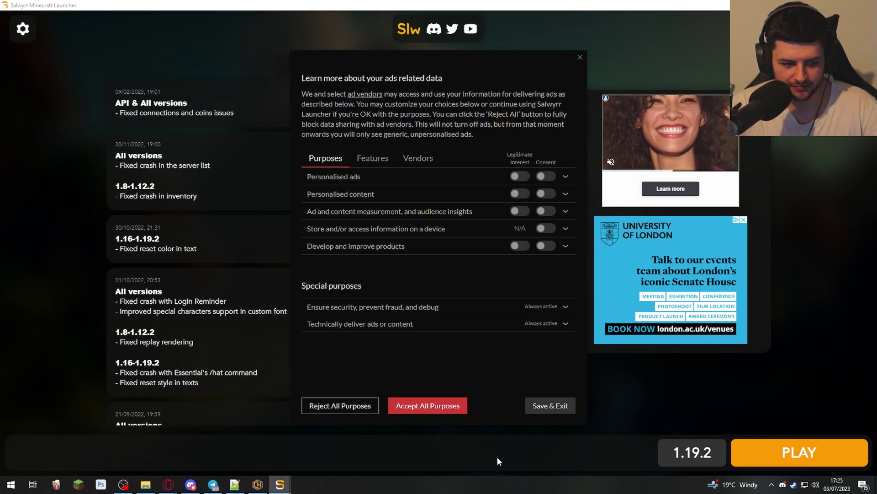
- Save the ad data choices and exit the ads personalization options
click(554, 408)
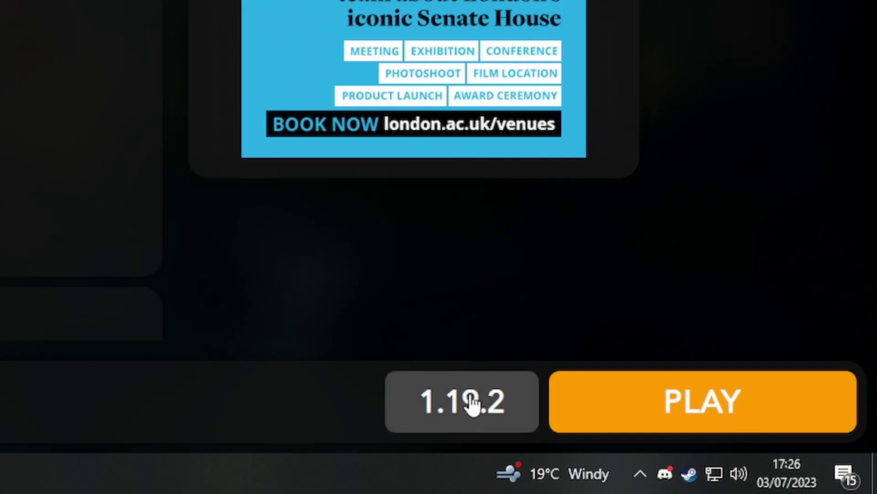
- Browse the available 1.8 and 1.9 releases in the version list and select Minecraft version 1.19.2
click(468, 411)
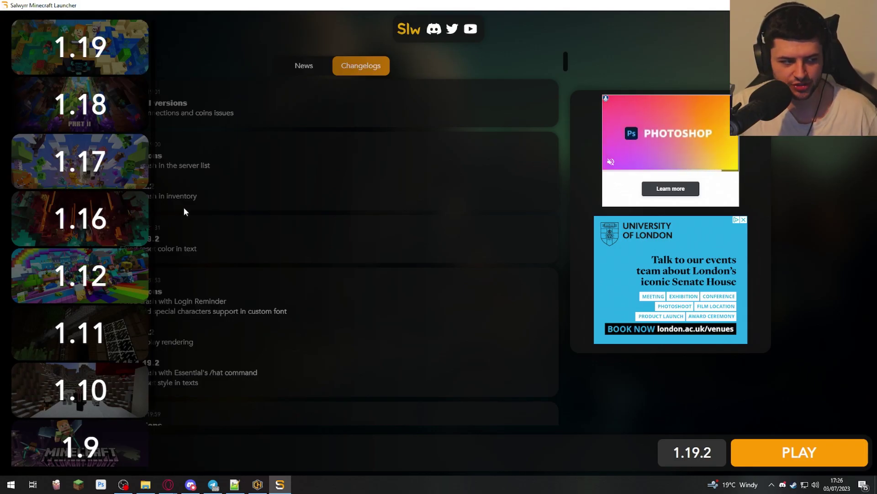
scroll(55, 175, down, 1)
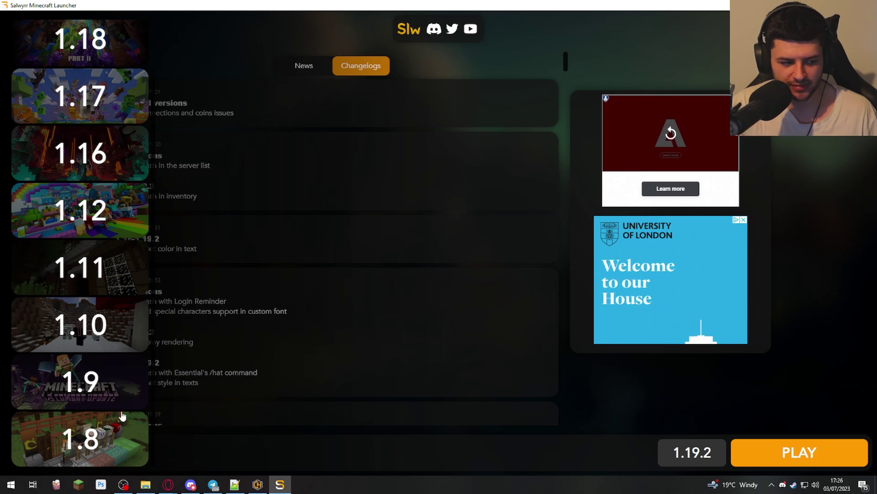
click(95, 440)
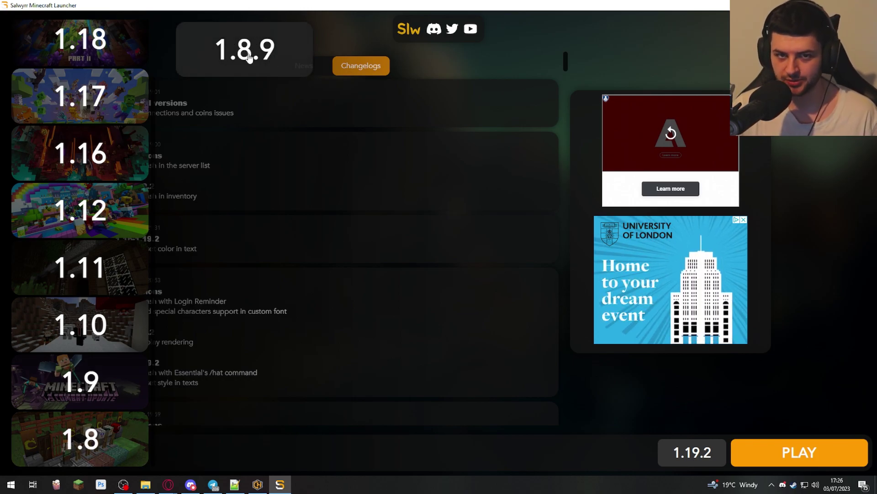
click(80, 382)
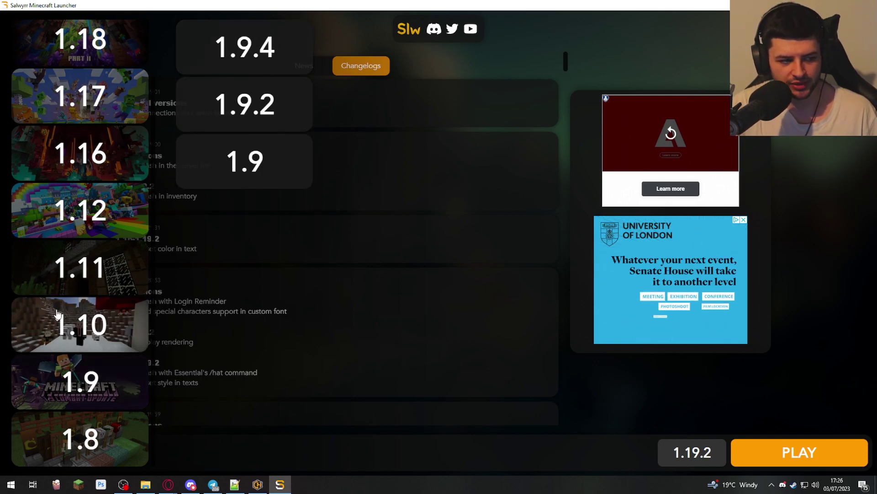
scroll(77, 247, up, 1)
click(84, 46)
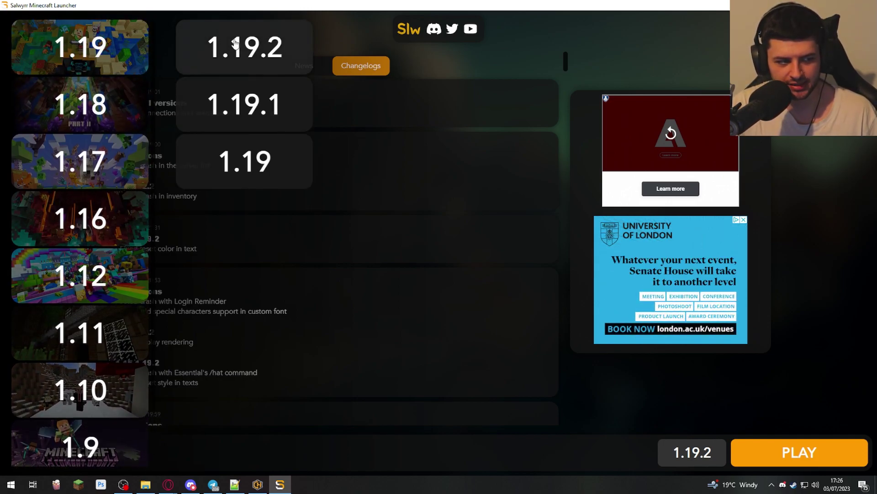
click(190, 54)
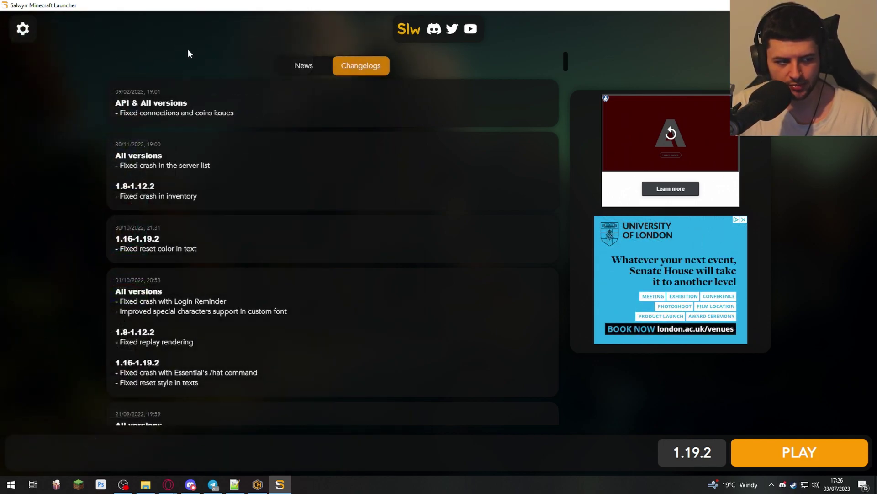
- Recheck the 1.19 releases and the launcher settings, keeping 1.19.2 as the chosen game version
click(699, 449)
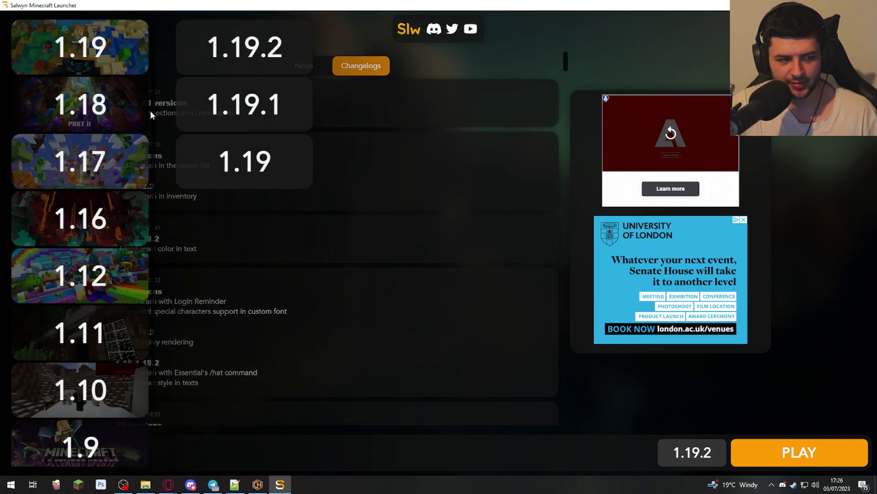
click(251, 45)
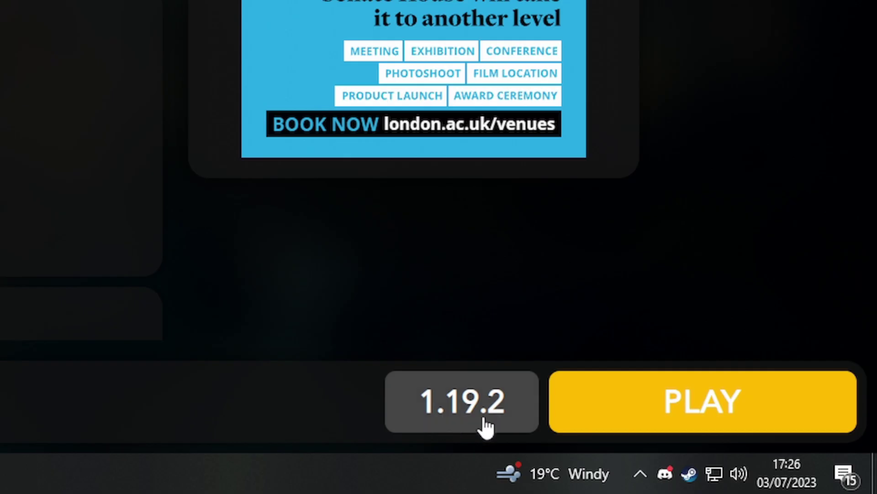
click(23, 29)
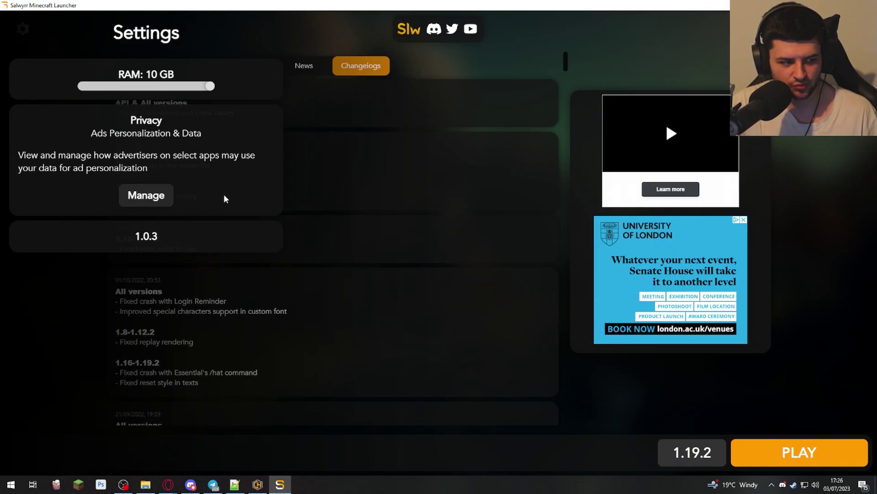
click(454, 177)
click(692, 452)
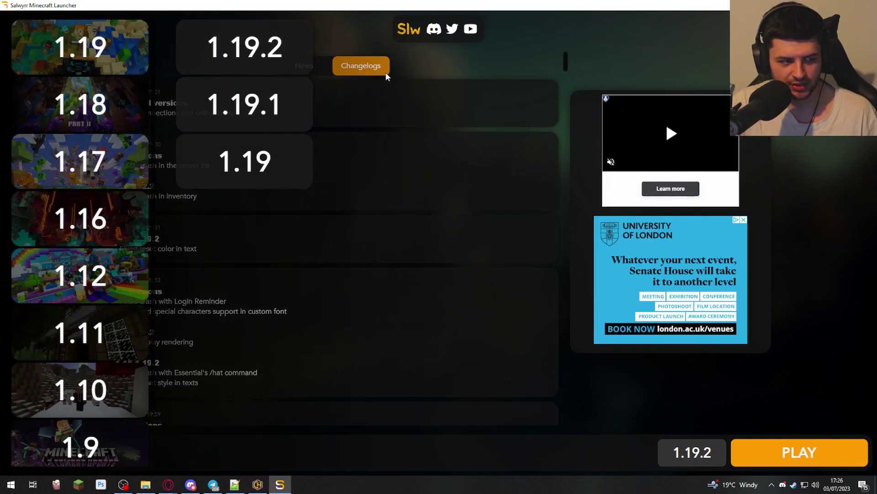
click(256, 57)
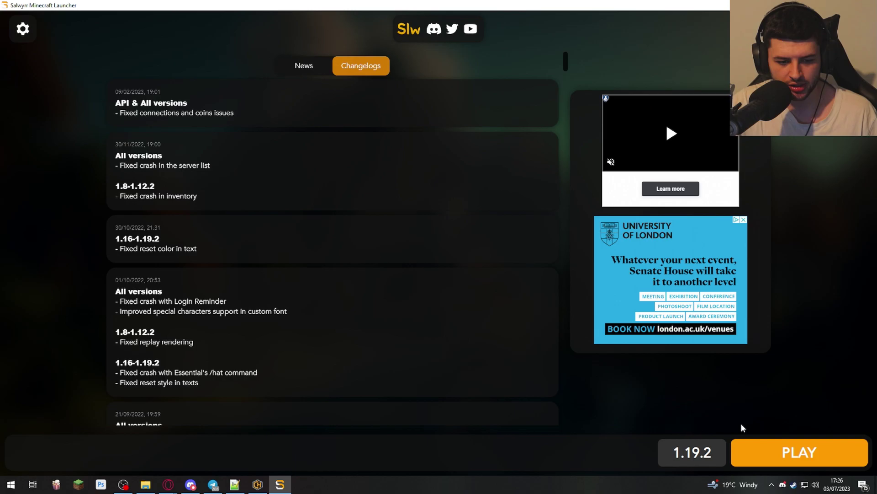
- Launch the game and postpone registering a Salwyrr account
click(798, 451)
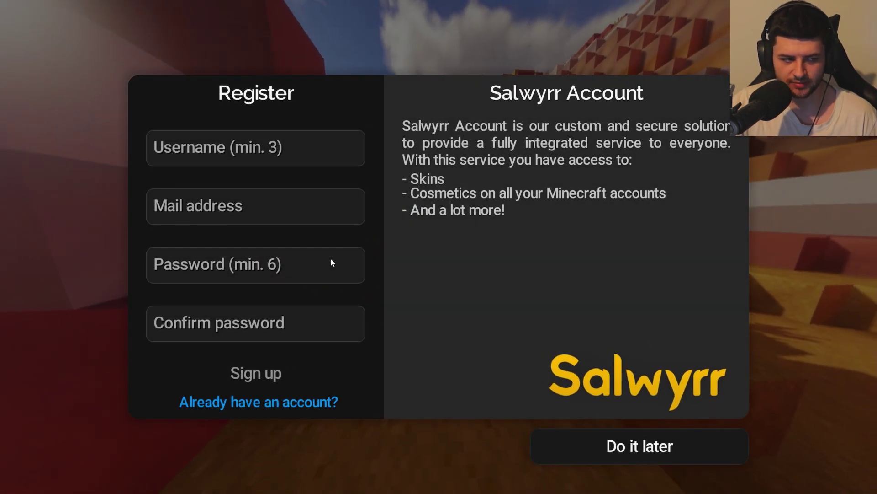
click(664, 447)
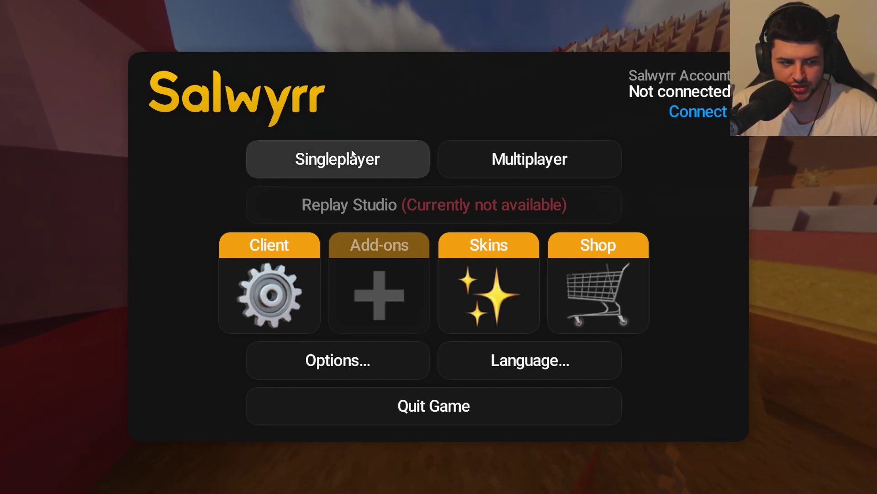
- Open singleplayer's account selection, view the options for adding a Minecraft account, and back out without connecting one
click(372, 160)
click(413, 410)
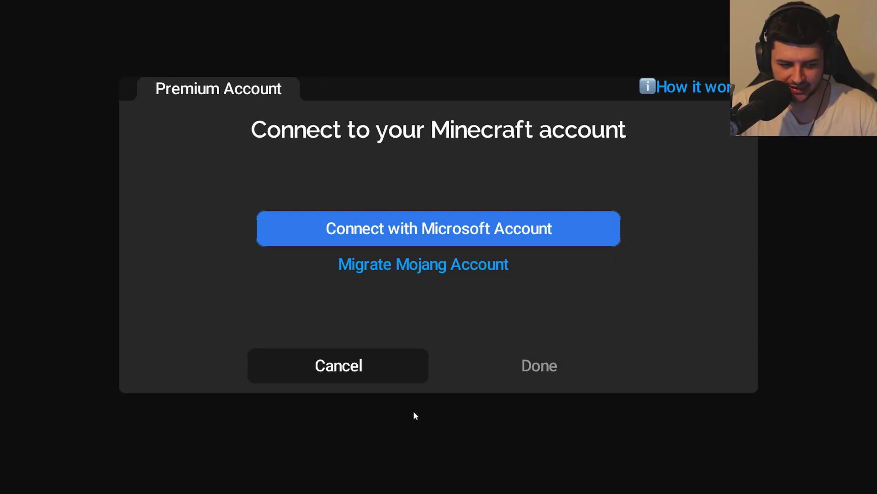
click(286, 364)
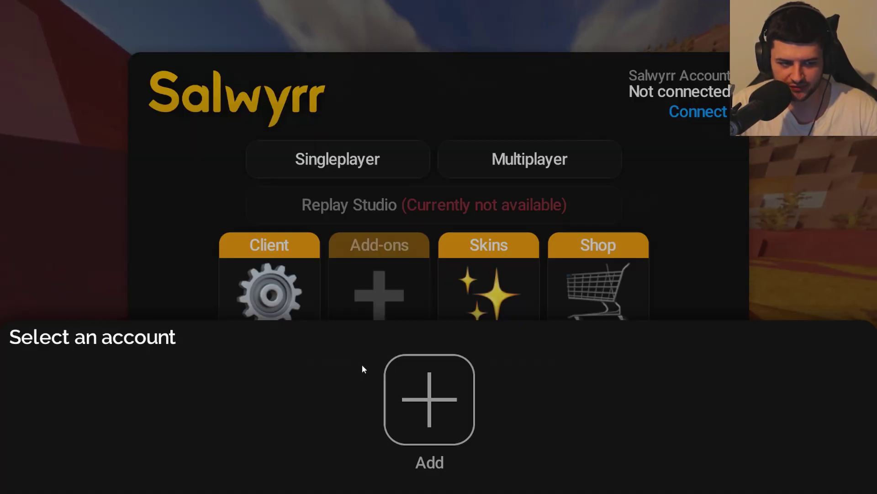
click(370, 175)
click(455, 429)
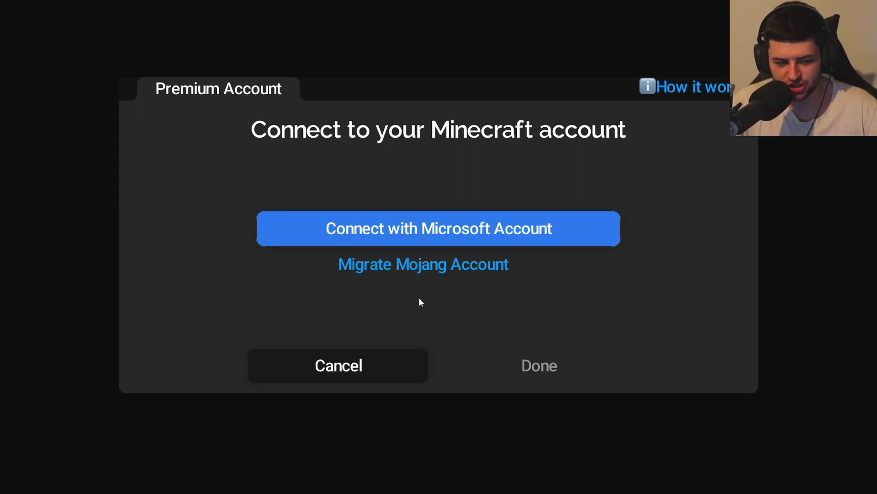
click(376, 378)
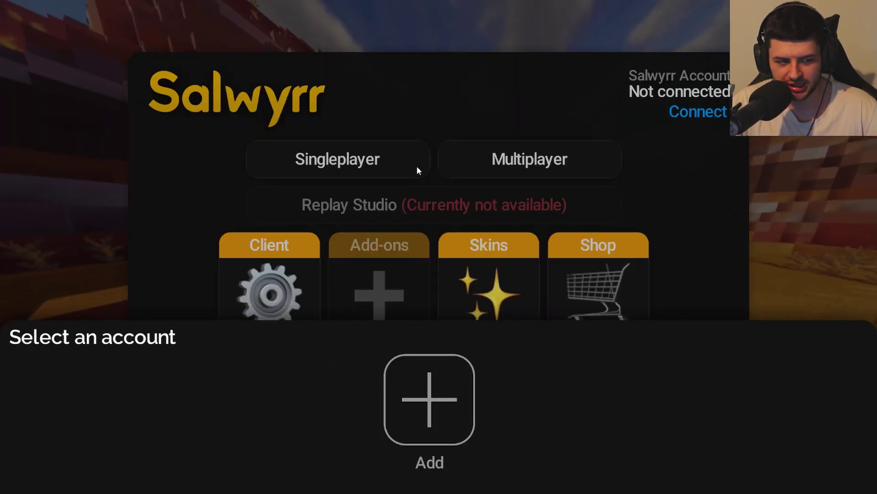
key(Escape)
- View the multiplayer server list and the Salwyrr account registration form, returning to the main menu without signing up
click(509, 163)
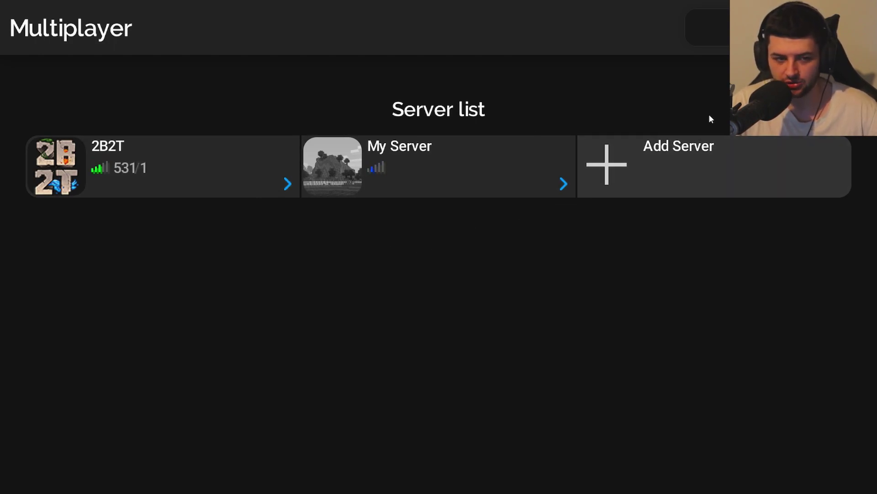
click(707, 28)
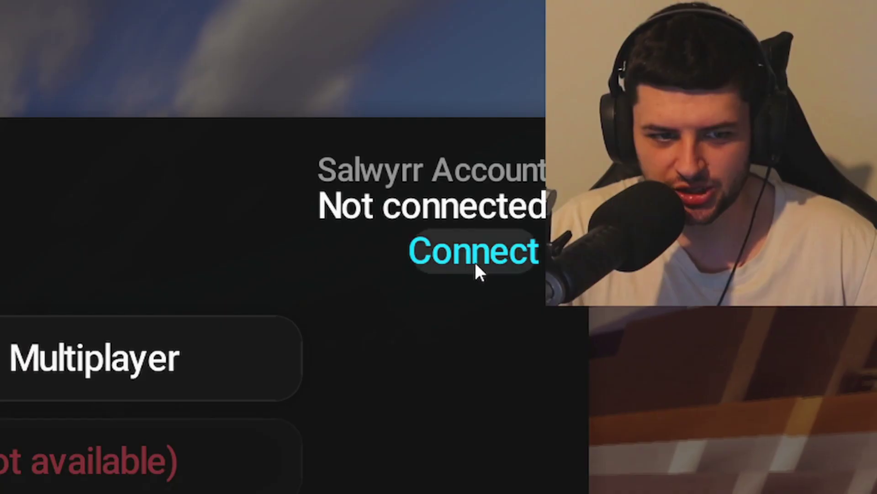
click(698, 112)
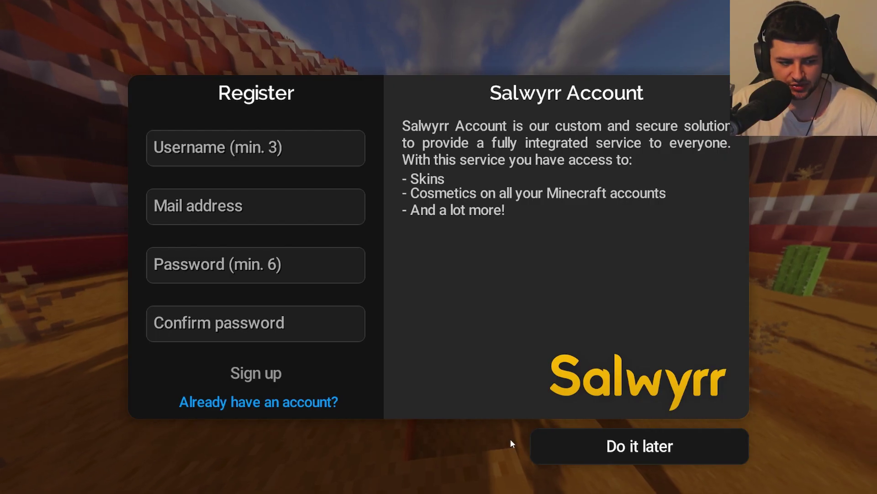
click(658, 448)
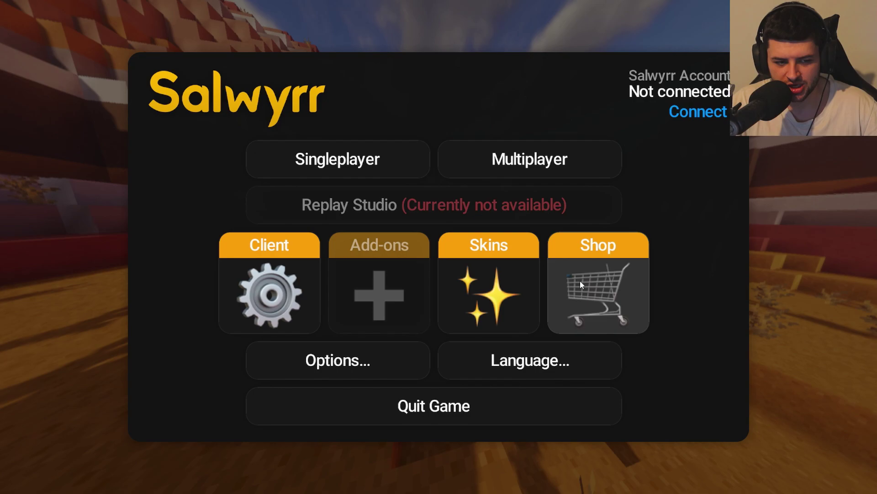
- Look through the shop's Partners and Inventory sections and the Skins page, and return to the main menu
click(599, 311)
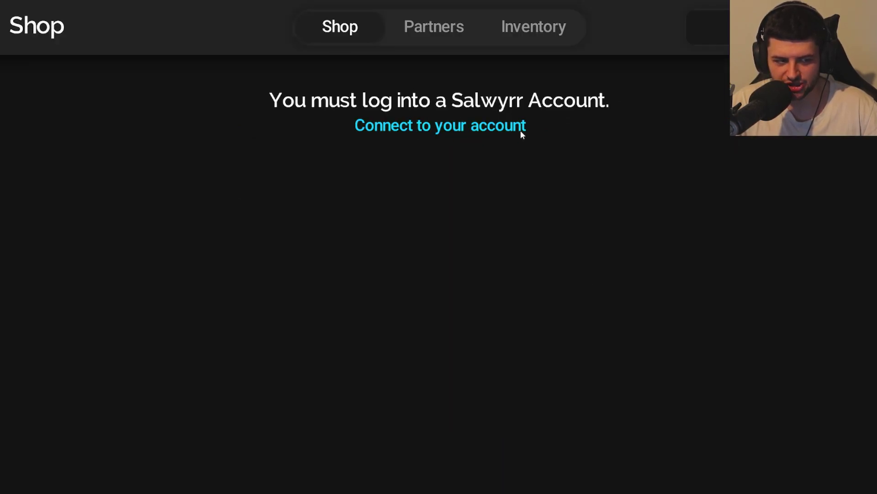
click(435, 39)
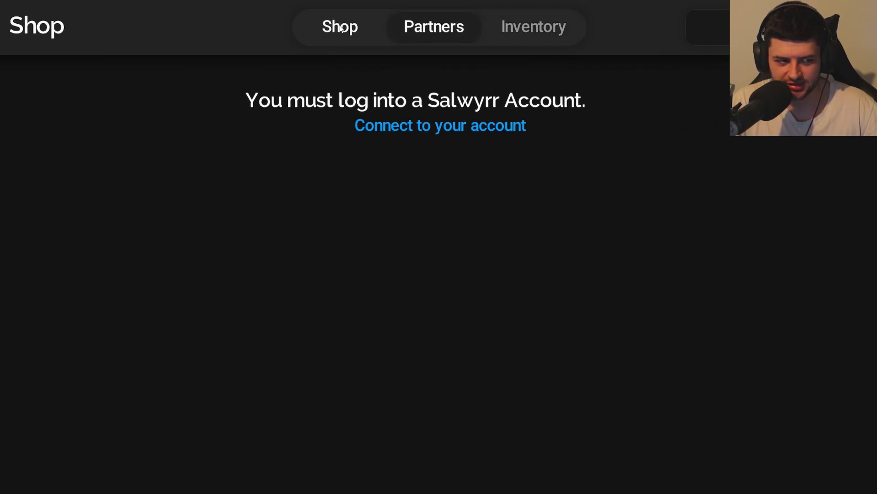
click(523, 28)
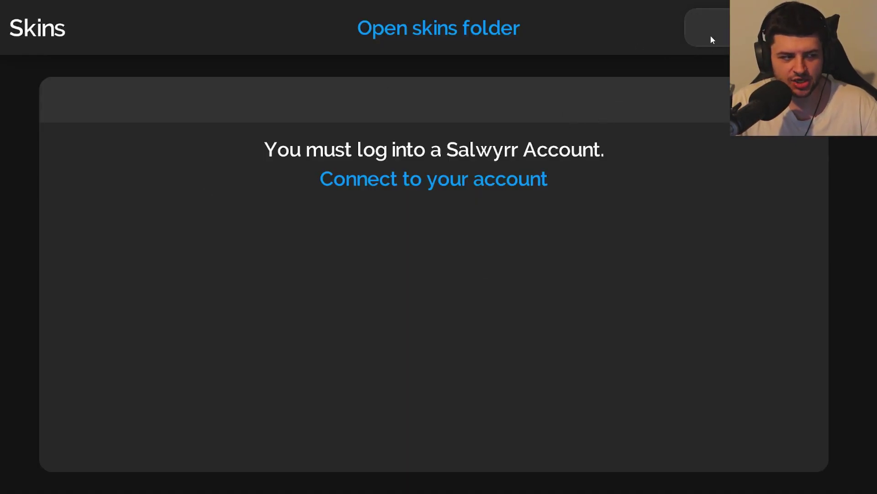
click(712, 40)
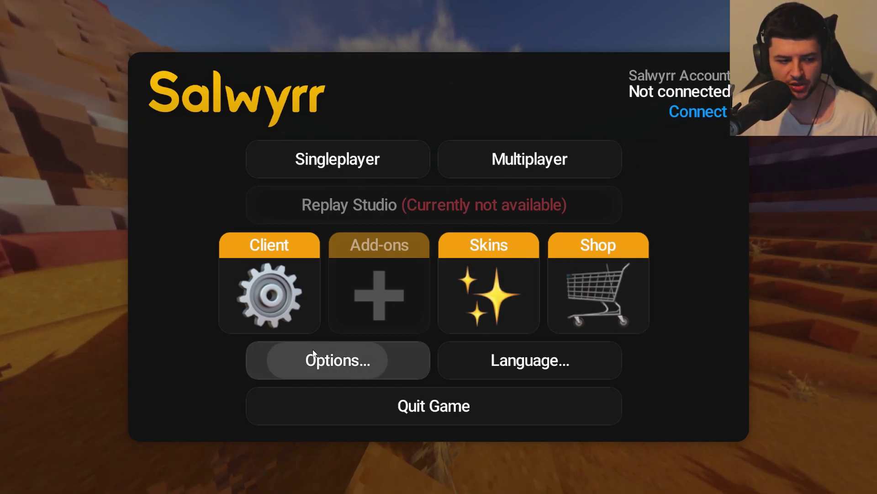
- Examine the video settings, including the render distance explanation and the shaders list, and return to the main menu
click(314, 354)
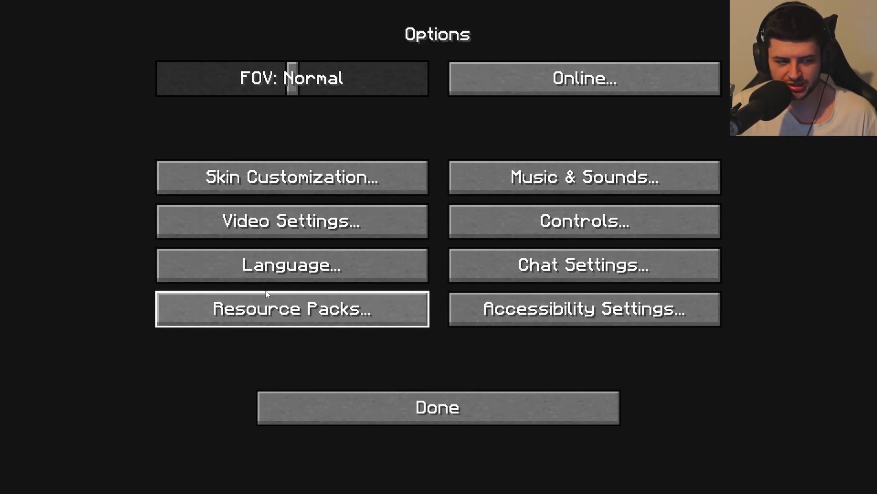
click(272, 229)
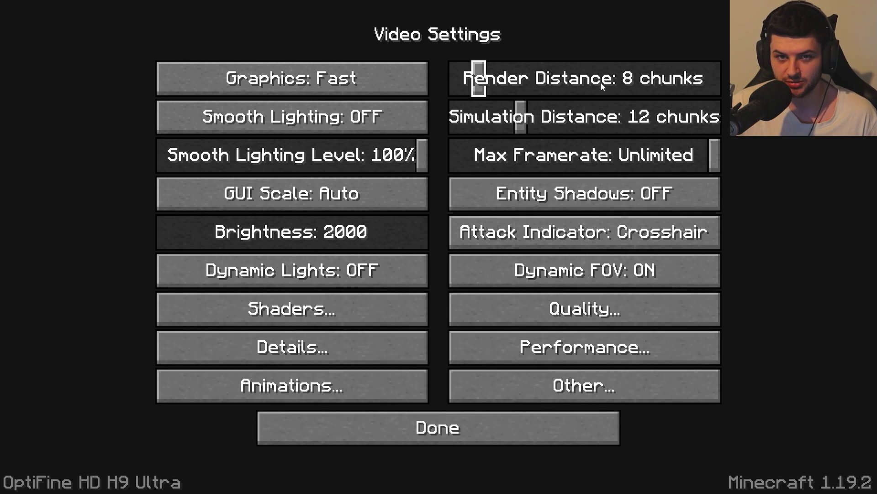
mouse_move(565, 81)
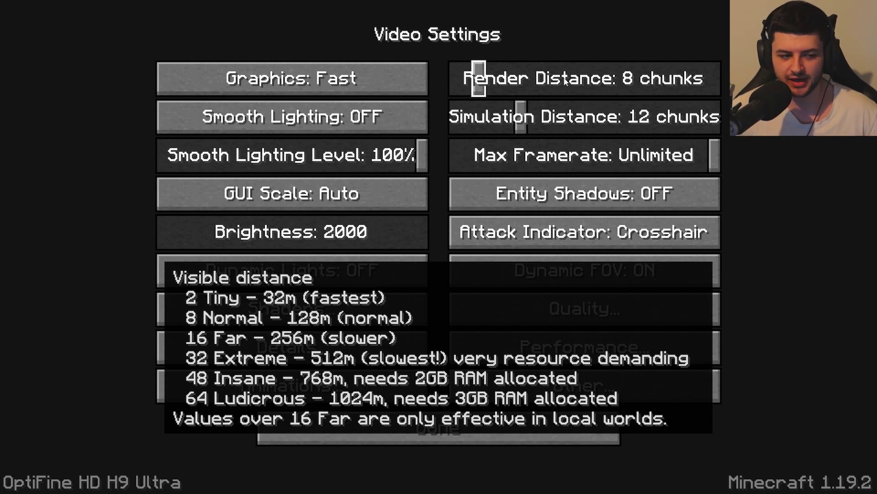
click(192, 308)
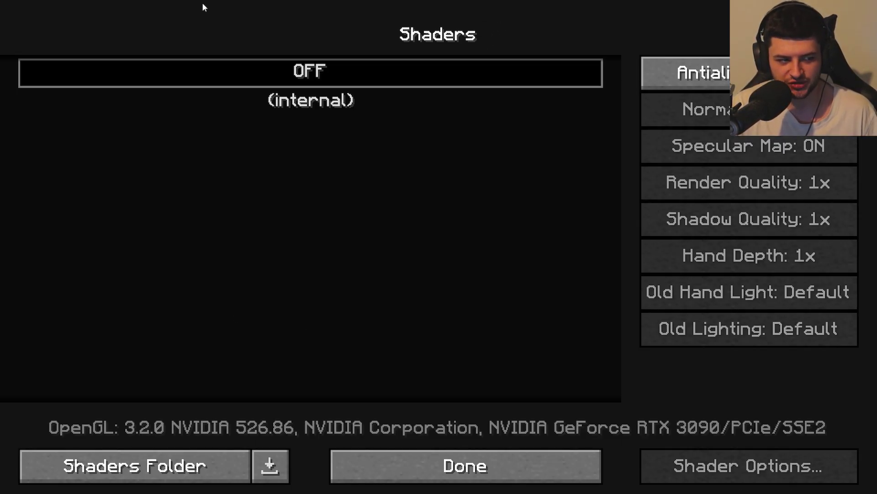
click(490, 457)
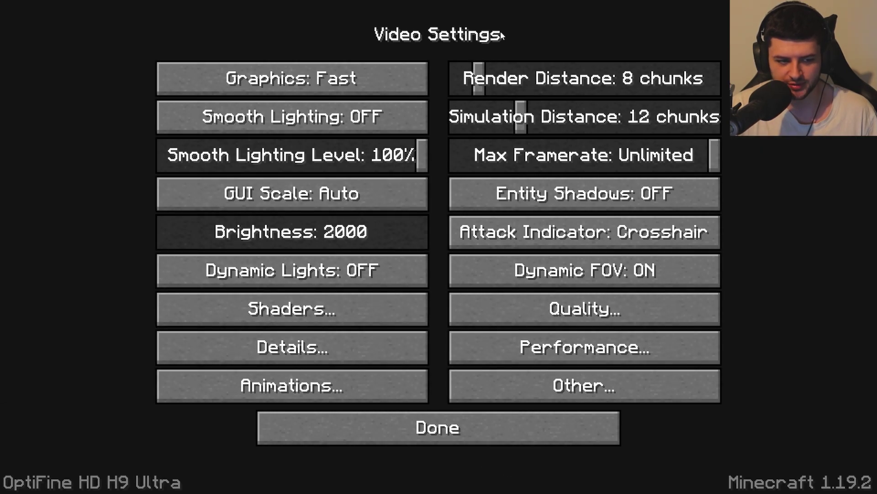
click(371, 437)
click(427, 415)
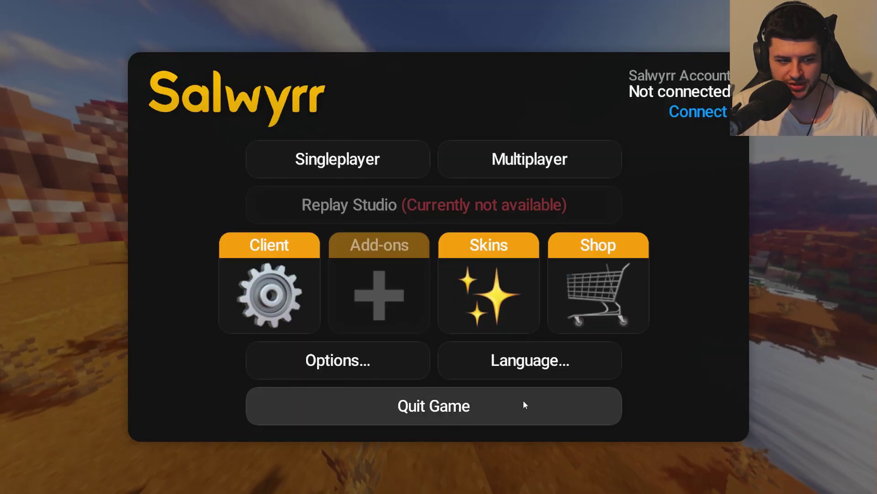
- View the language list and leave it with English (US) selected
click(452, 359)
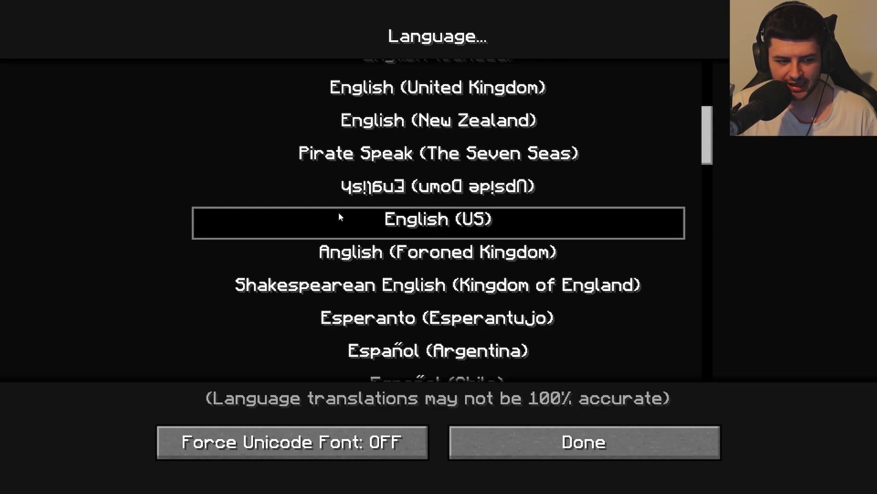
click(518, 443)
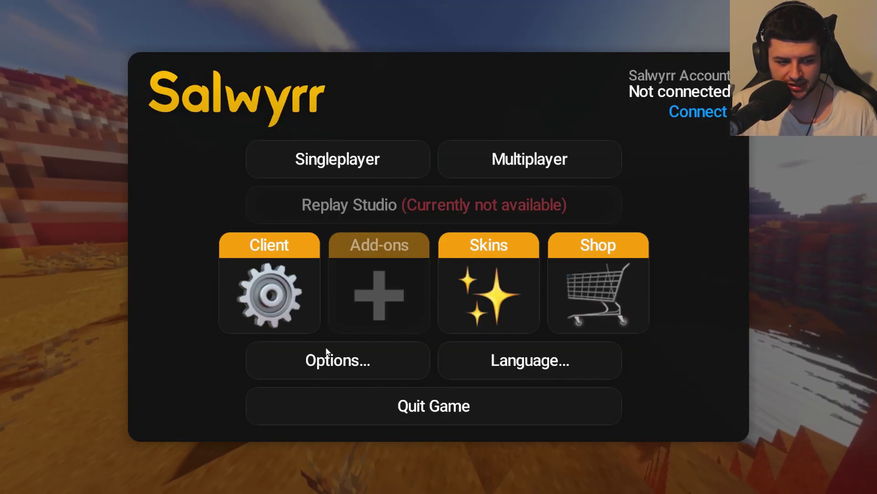
- Open the client's mods settings and look through the Global settings options, returning to the mods list
click(264, 281)
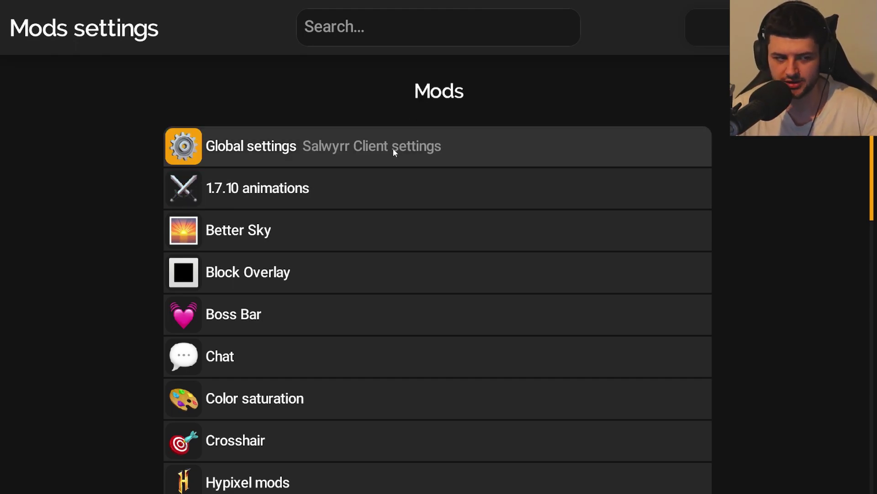
click(462, 163)
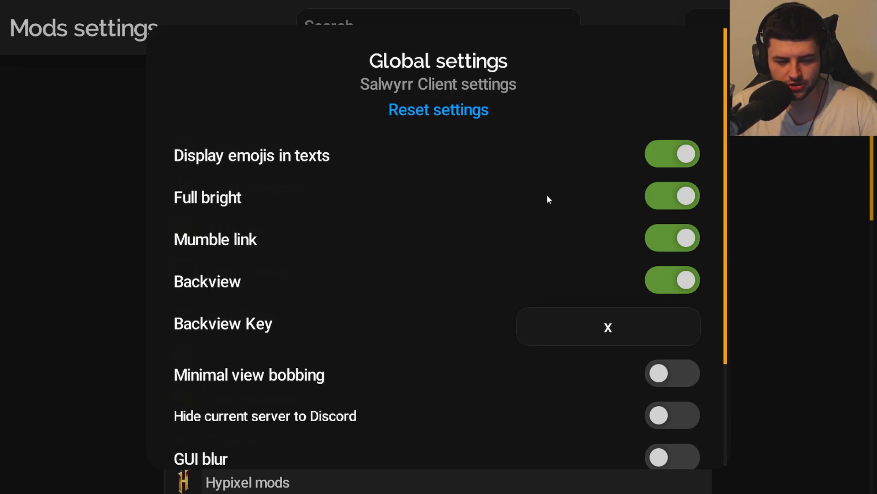
scroll(434, 163, down, 3)
scroll(526, 316, up, 3)
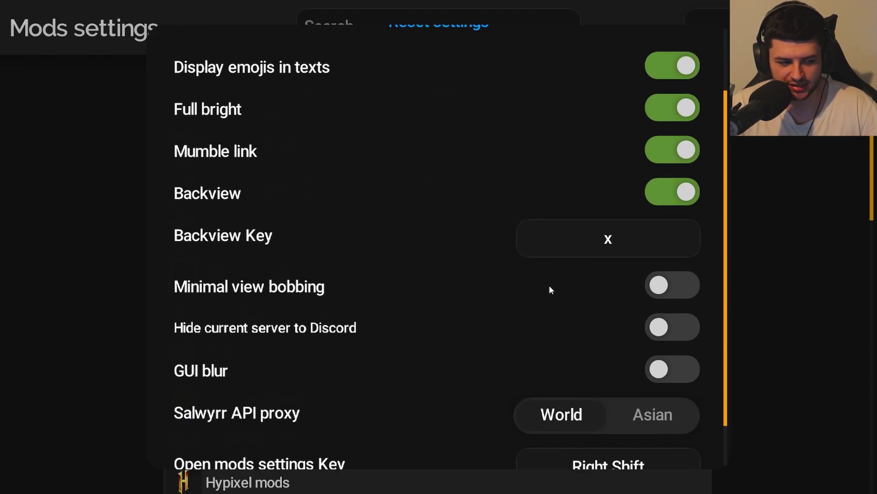
click(48, 199)
click(263, 152)
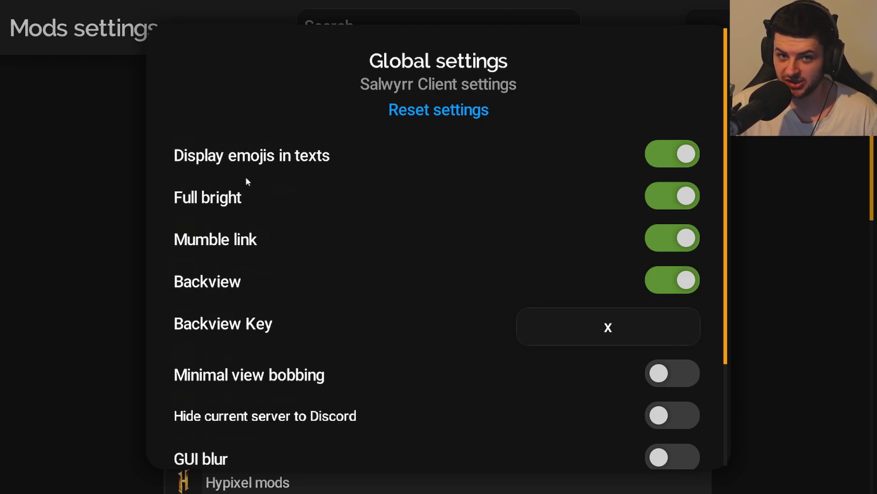
scroll(267, 154, down, 5)
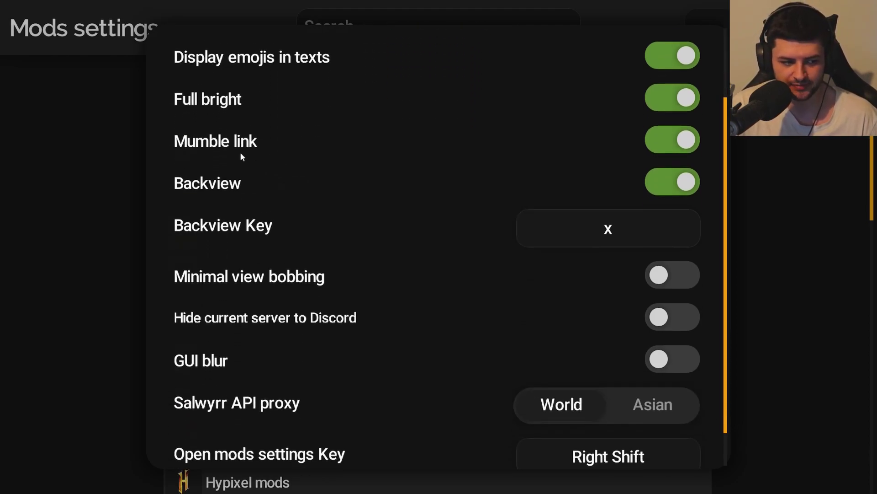
key(Escape)
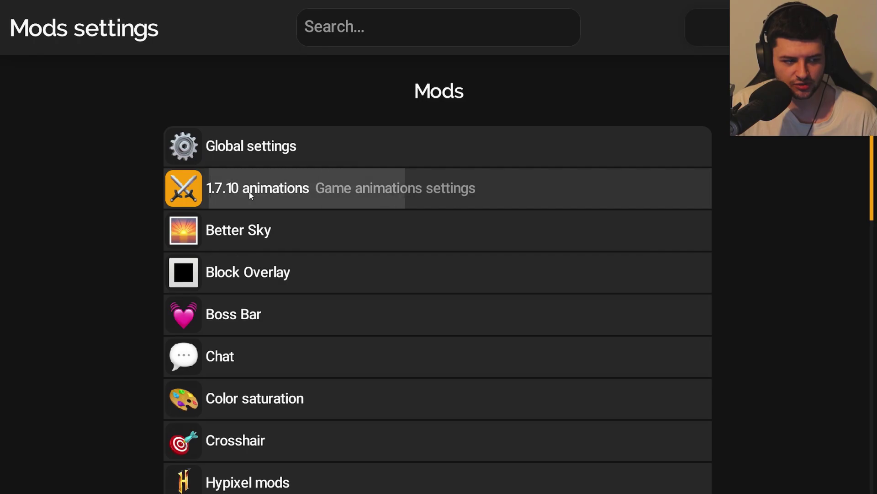
- View the 1.7.10 animations and Better Sky mod settings without changing them
click(256, 190)
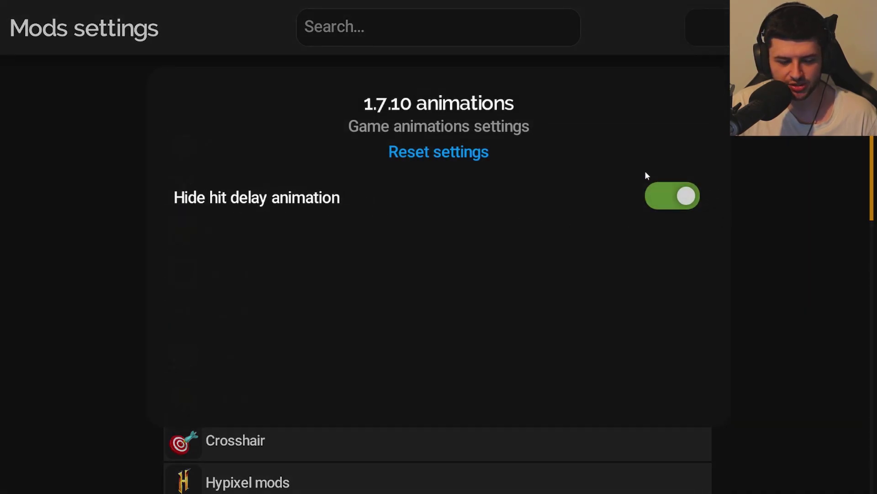
click(768, 178)
scroll(313, 251, down, 1)
click(252, 193)
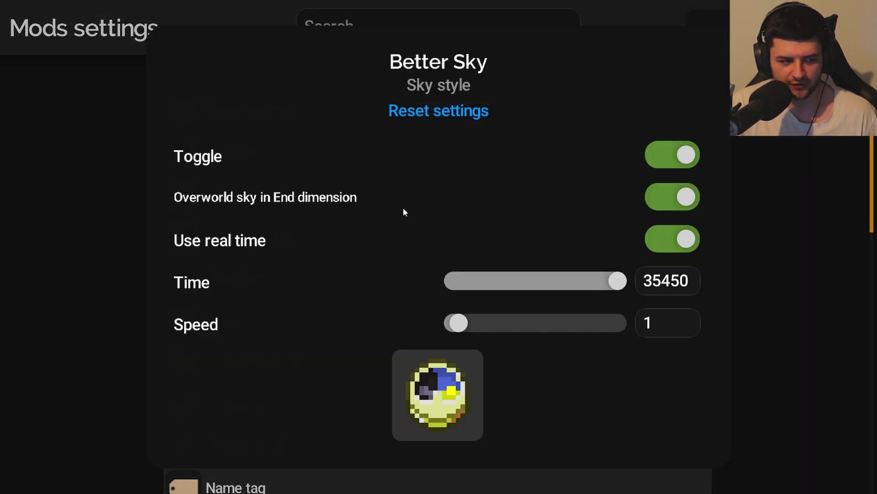
scroll(313, 449, down, 1)
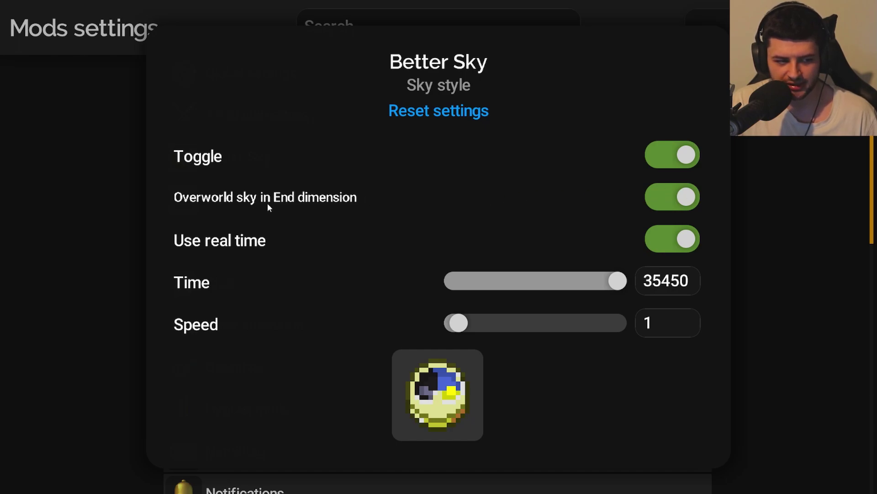
click(83, 195)
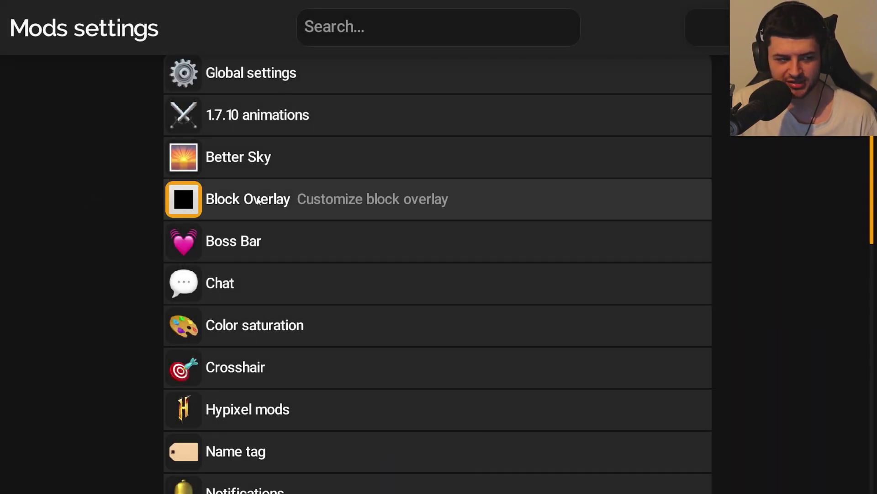
- Look through the Block Overlay mod's preset, animation and custom colors, and set its mode to Border
scroll(258, 158, down, 1)
click(334, 164)
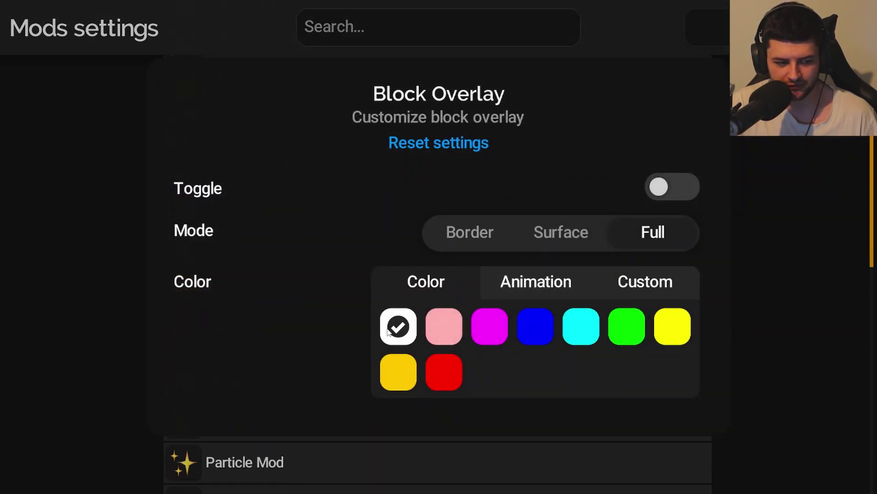
click(522, 293)
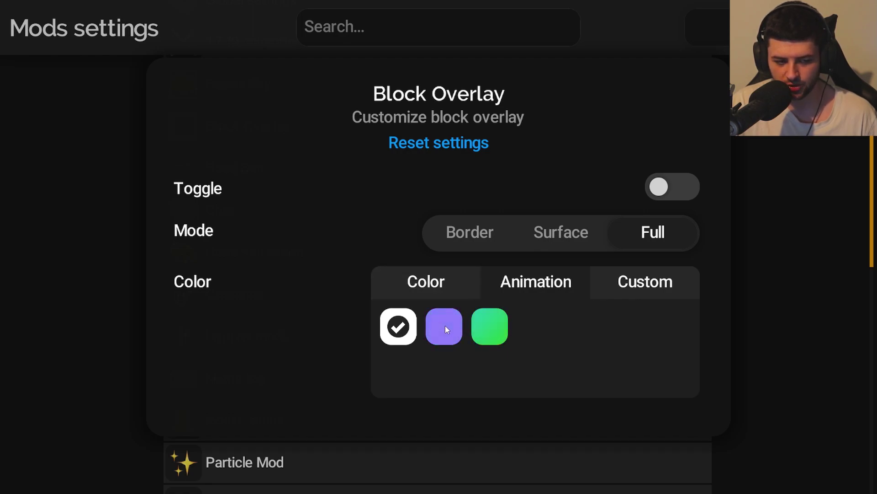
click(620, 292)
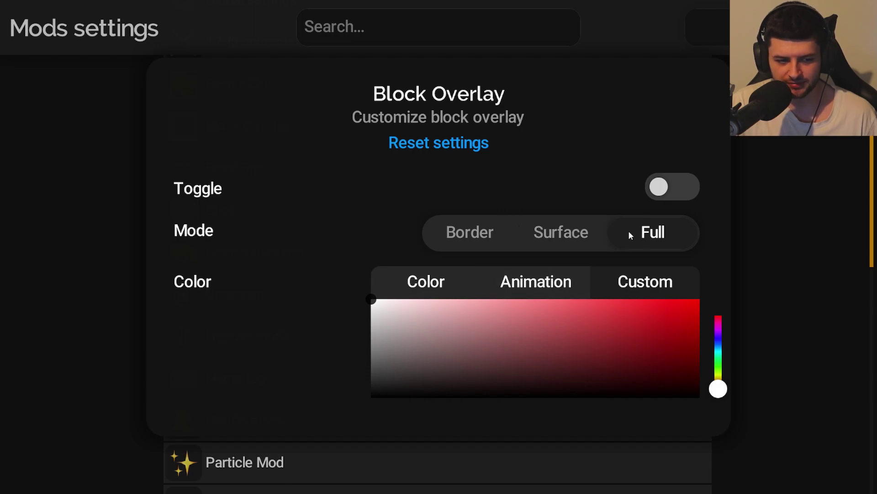
click(558, 234)
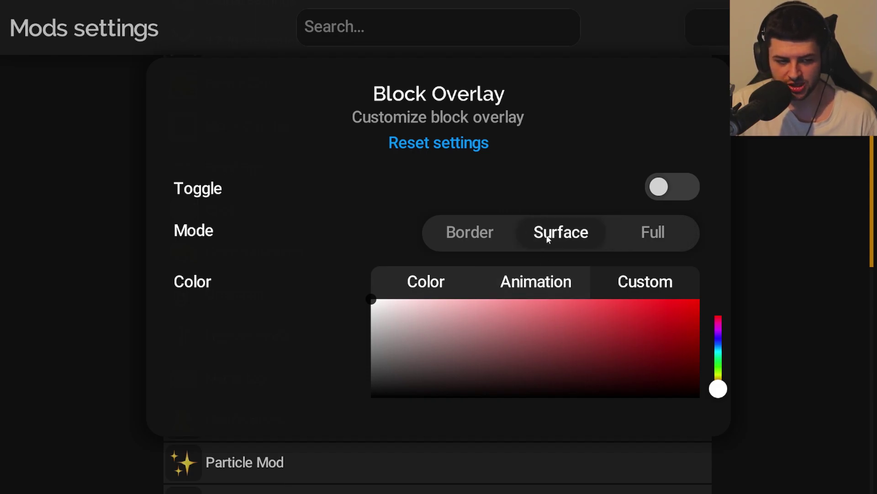
click(501, 233)
click(105, 155)
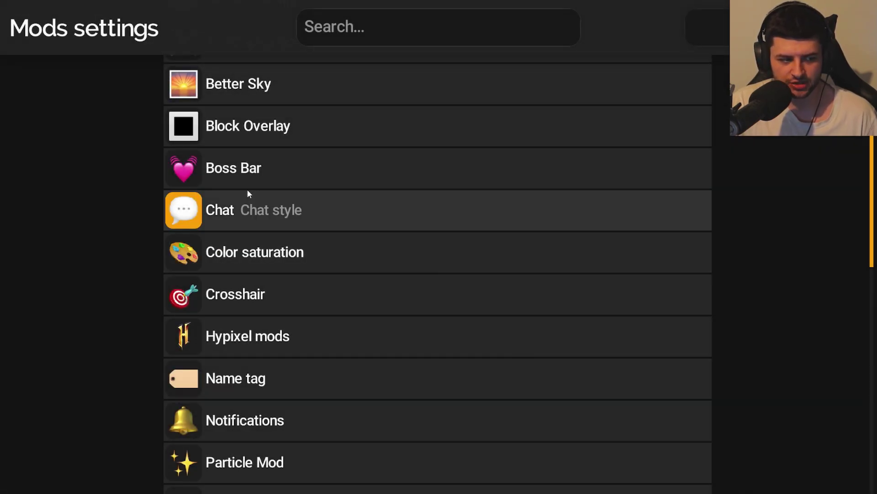
- View the Boss Bar mod's settings and return to the mods list
click(358, 165)
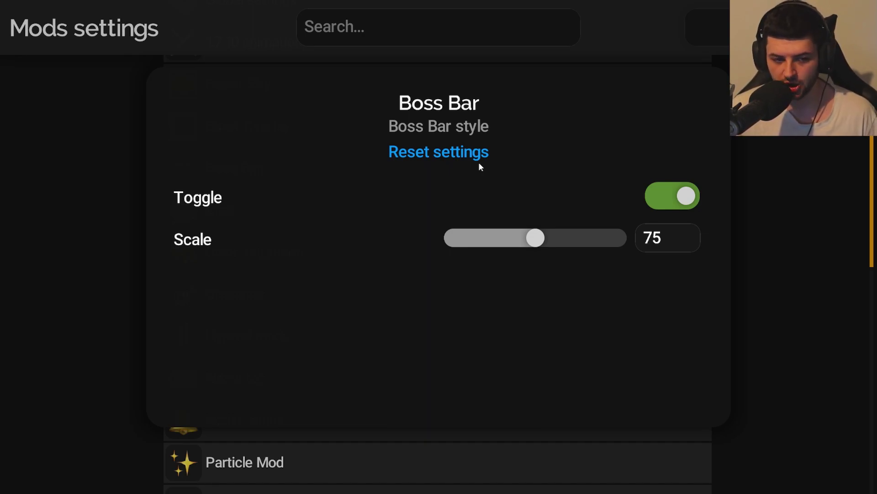
click(54, 163)
- Turn on smooth chat and, after comparing the Adaptive and Full styles, set the chat style to Transparent
scroll(276, 197, down, 1)
click(276, 172)
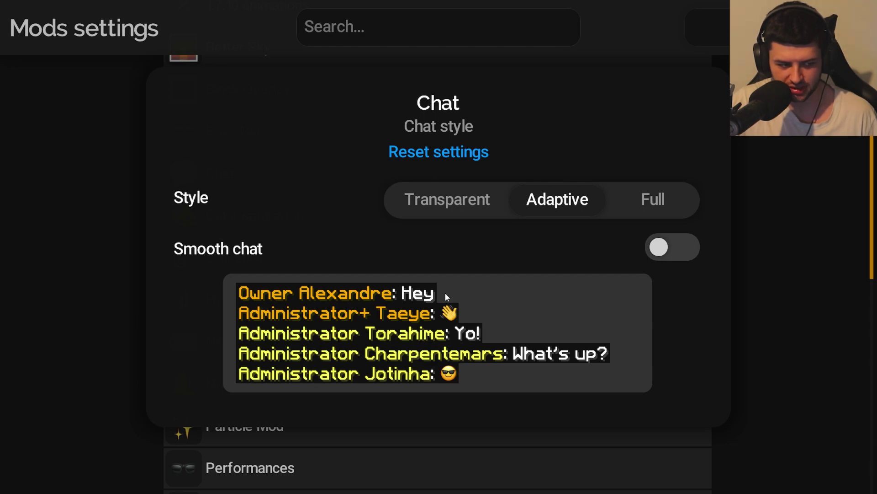
click(469, 206)
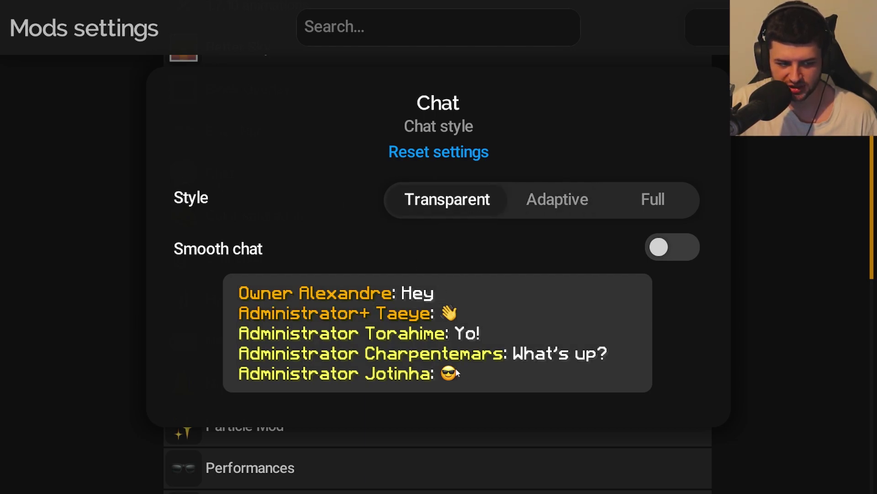
click(550, 201)
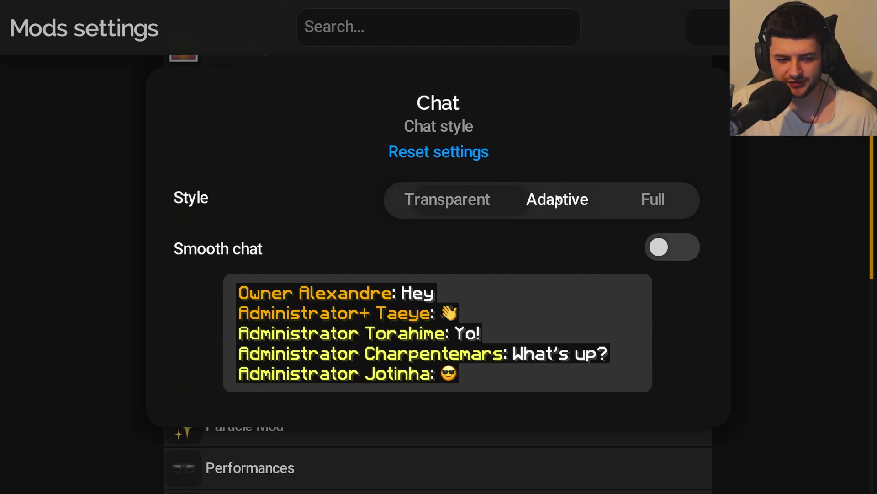
click(651, 202)
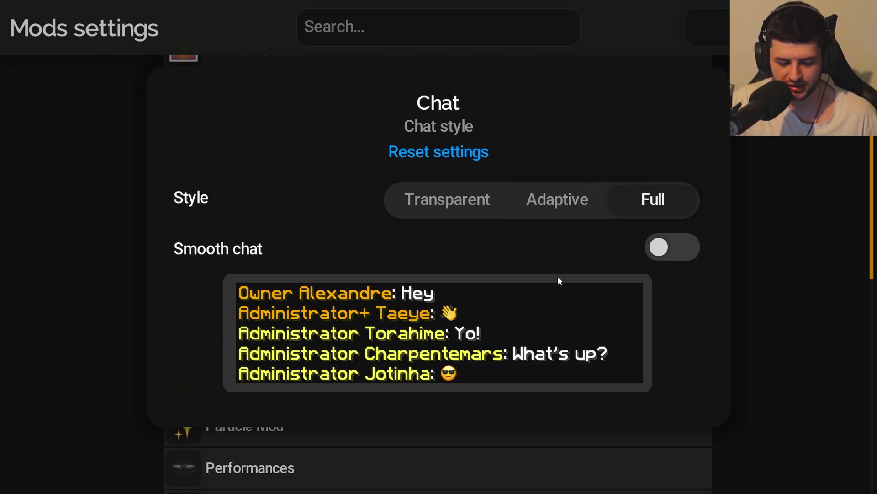
click(669, 246)
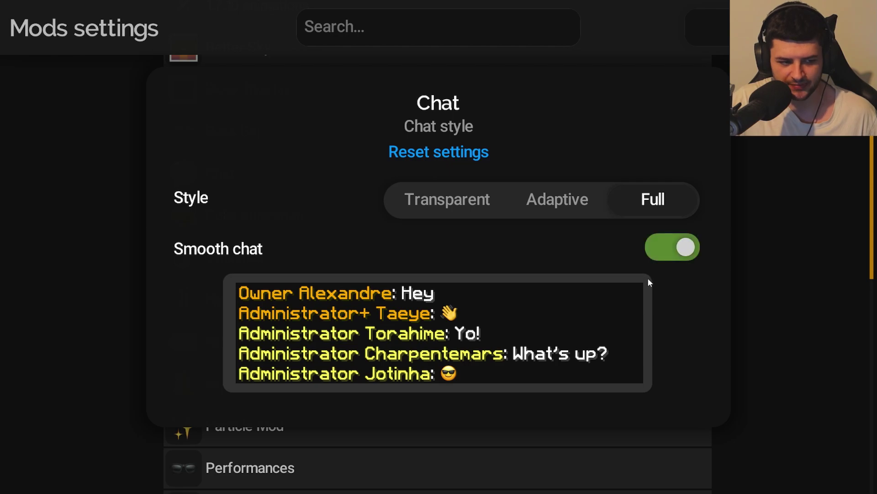
click(683, 251)
click(683, 251)
click(429, 205)
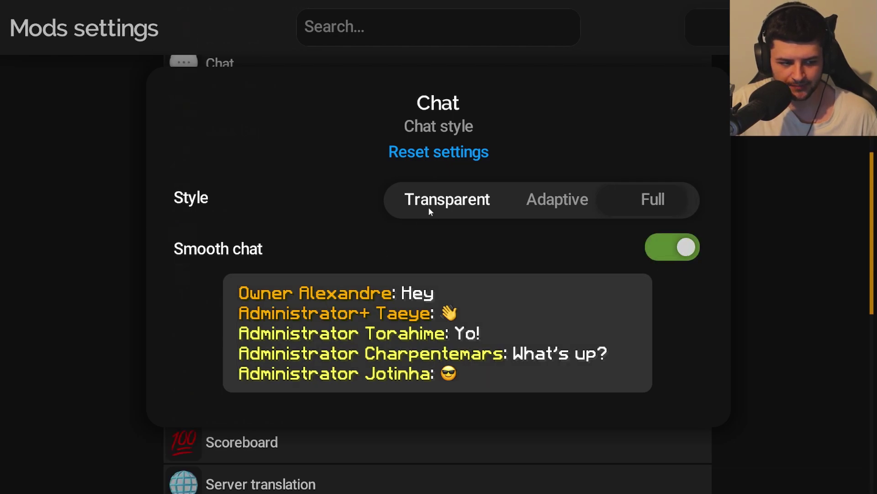
click(64, 266)
- In the Color saturation mod, set the hue to 9 and saturation to 134, and raise the brightness
scroll(329, 136, up, 2)
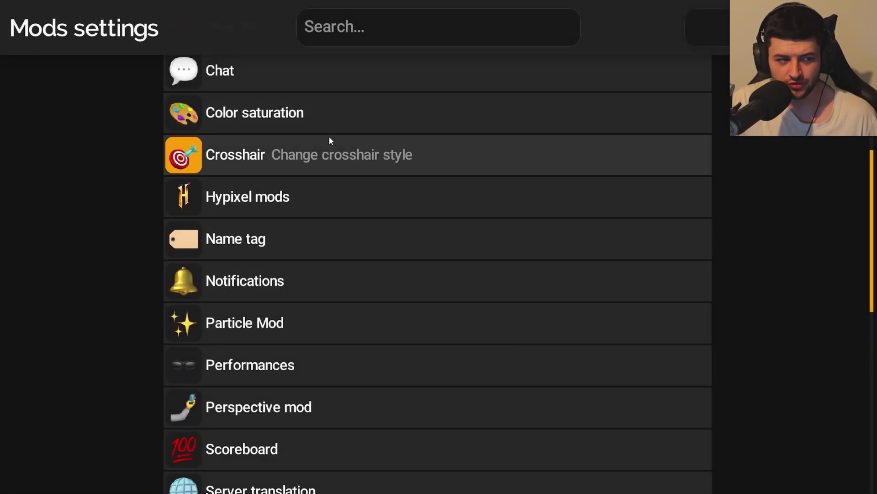
click(347, 147)
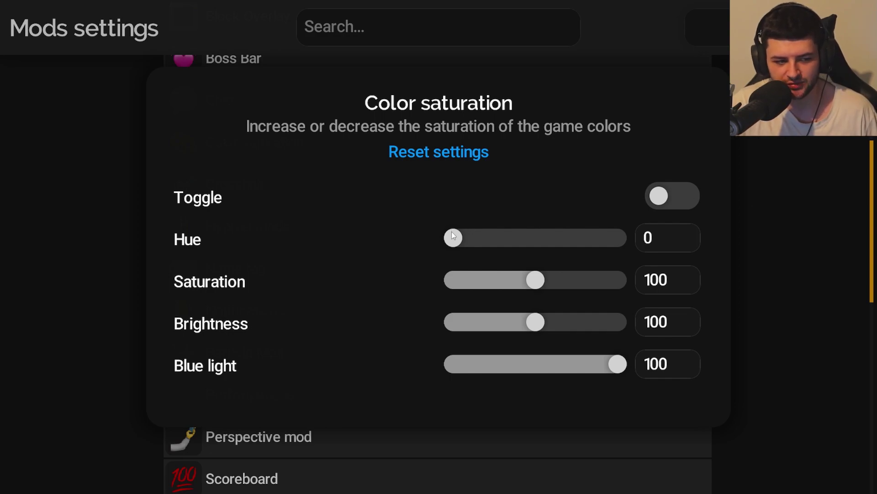
drag(454, 235, 483, 237)
drag(536, 279, 570, 282)
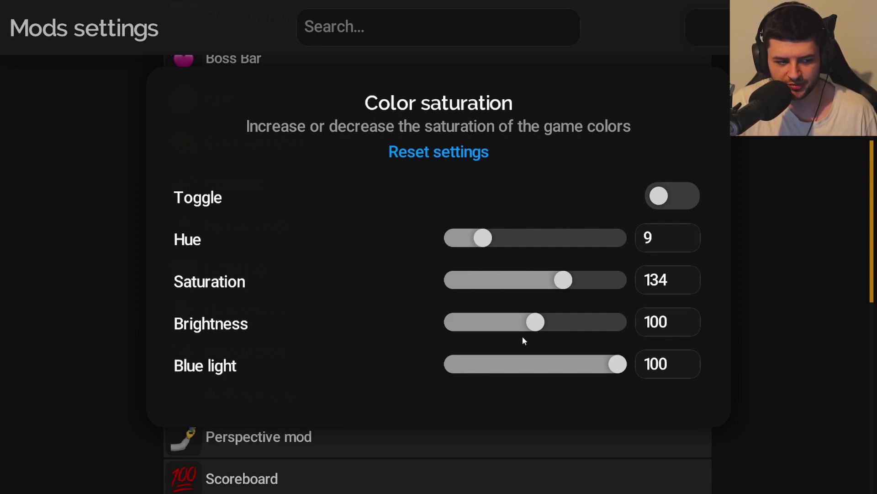
drag(536, 322, 585, 323)
scroll(552, 337, down, 2)
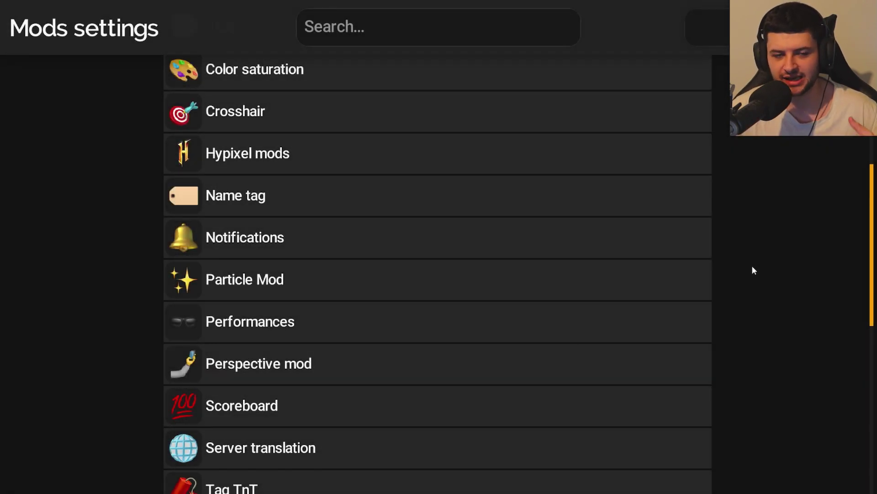
- Try the Circle and Square crosshair types, set the type to Arrow, and review the outline, dot and size options
scroll(574, 230, up, 1)
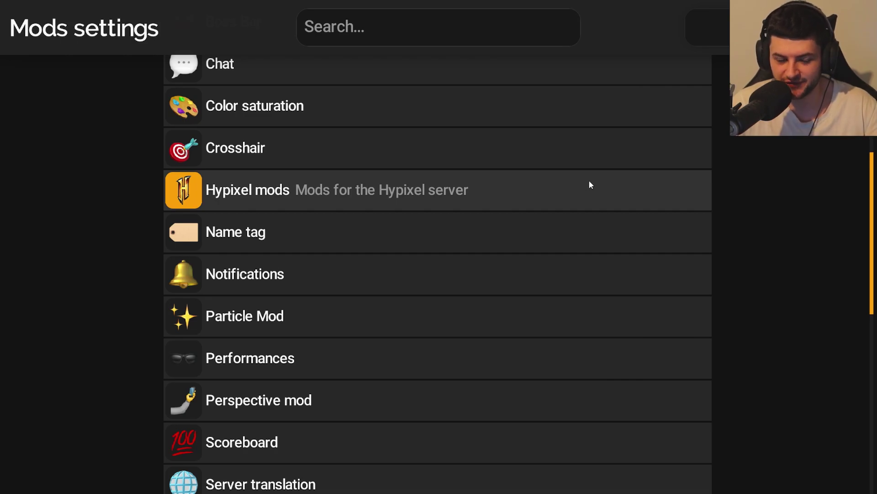
click(349, 154)
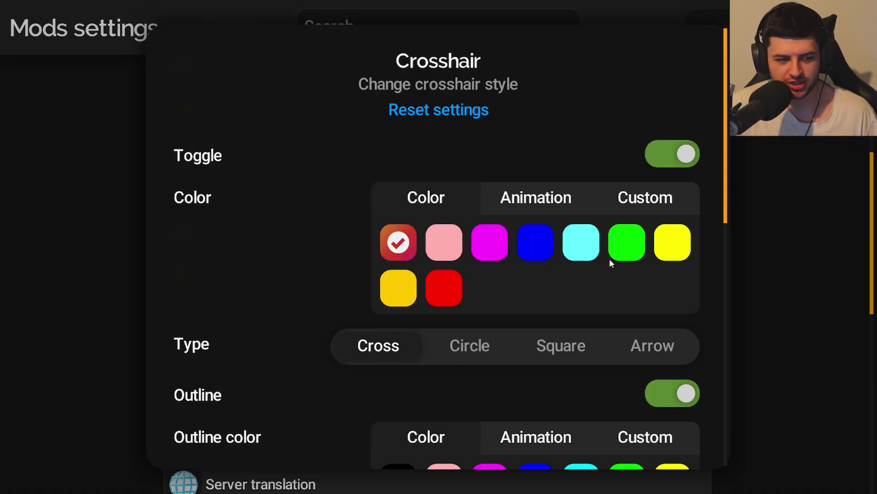
click(612, 255)
scroll(488, 202, down, 5)
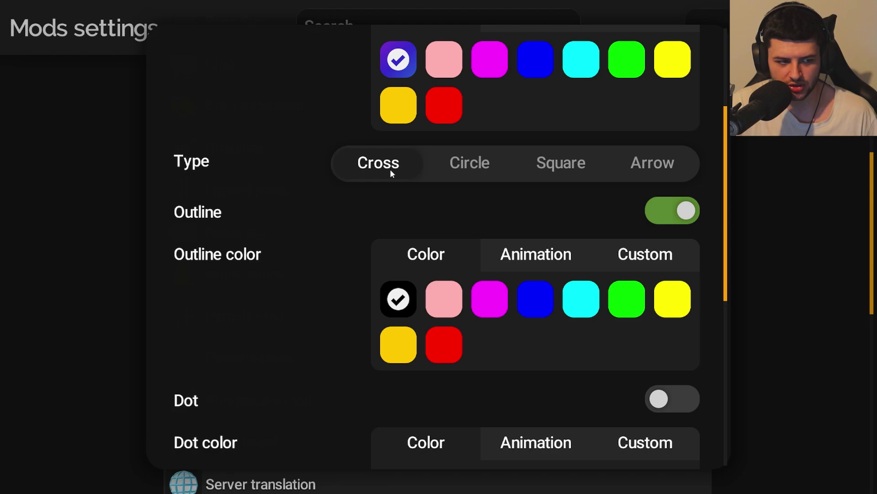
click(487, 163)
click(576, 165)
click(653, 163)
scroll(457, 233, down, 1)
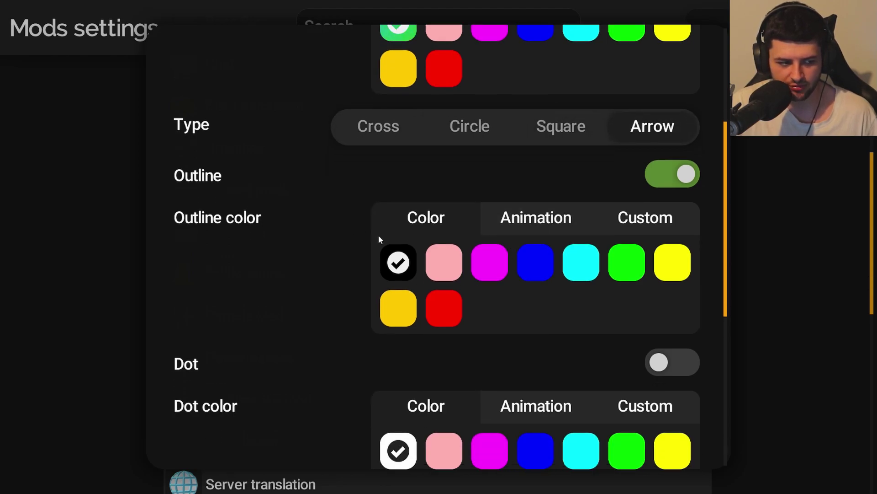
scroll(475, 192, down, 1)
scroll(486, 208, down, 4)
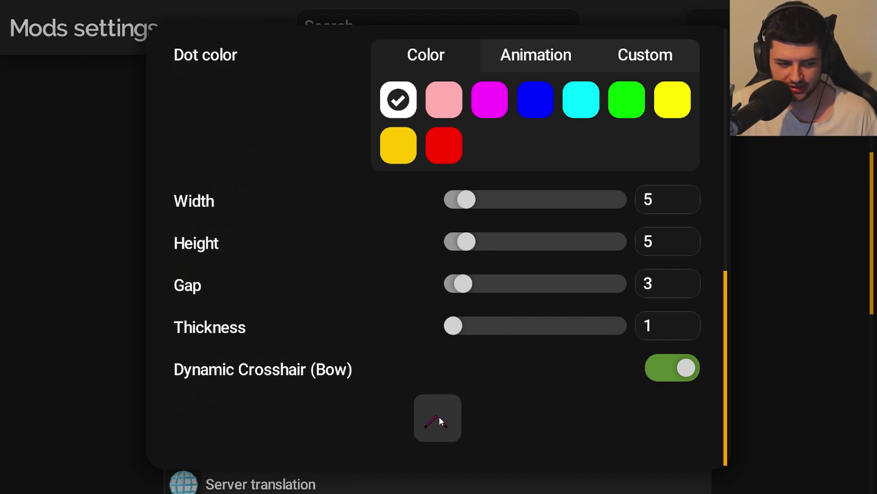
click(66, 337)
- View the Hypixel mods settings, including Auto GG and its message options, and return to the mods list
click(228, 194)
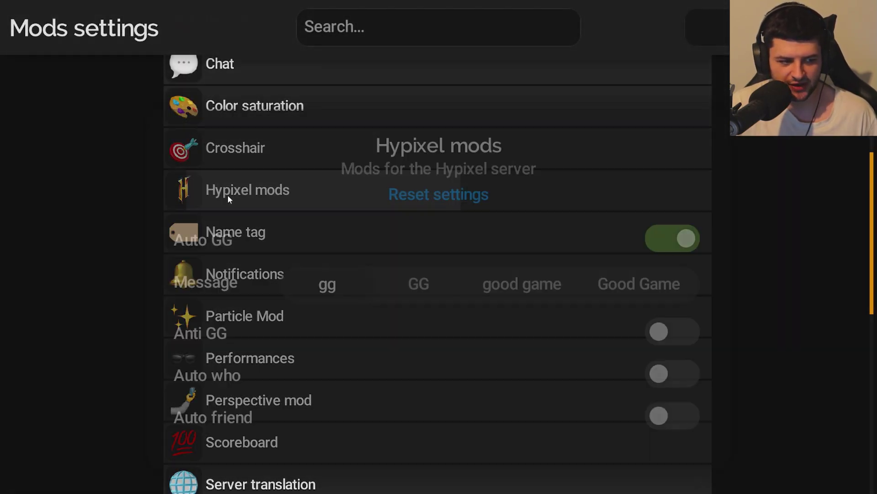
scroll(415, 262, up, 1)
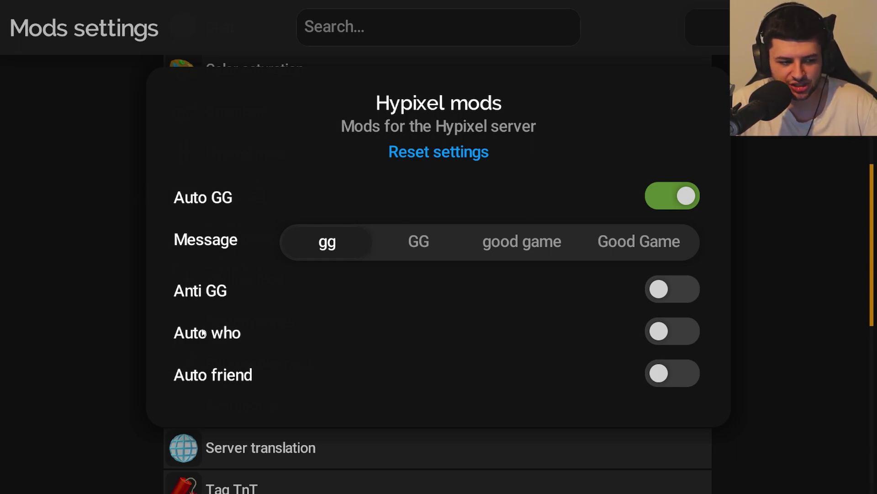
scroll(208, 333, down, 1)
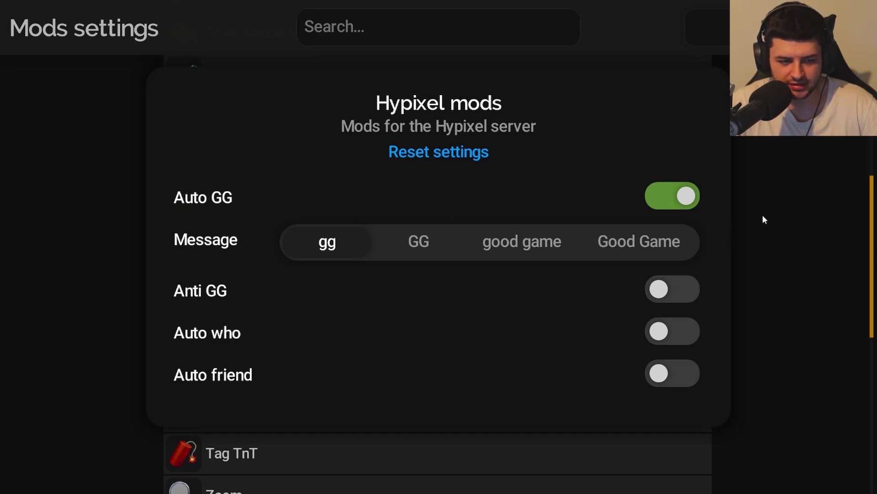
key(Escape)
scroll(319, 197, up, 1)
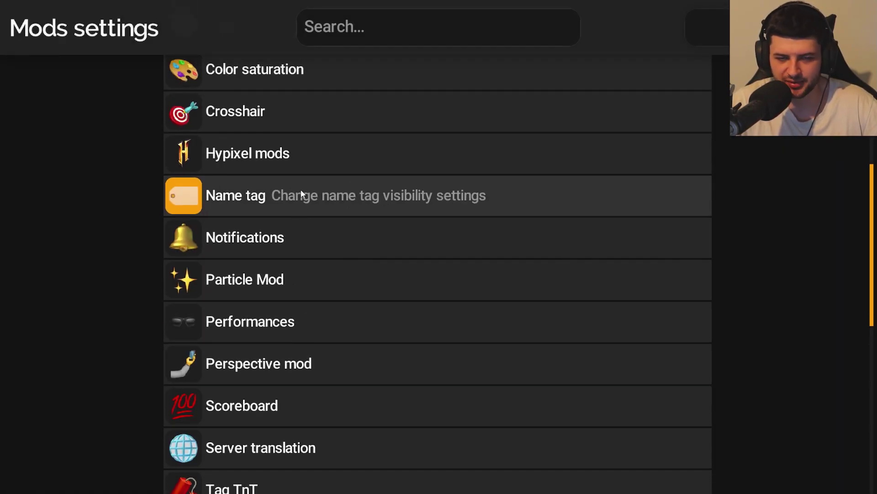
- View the Name tag mod's logo and visibility settings, and return to the mods list
click(309, 201)
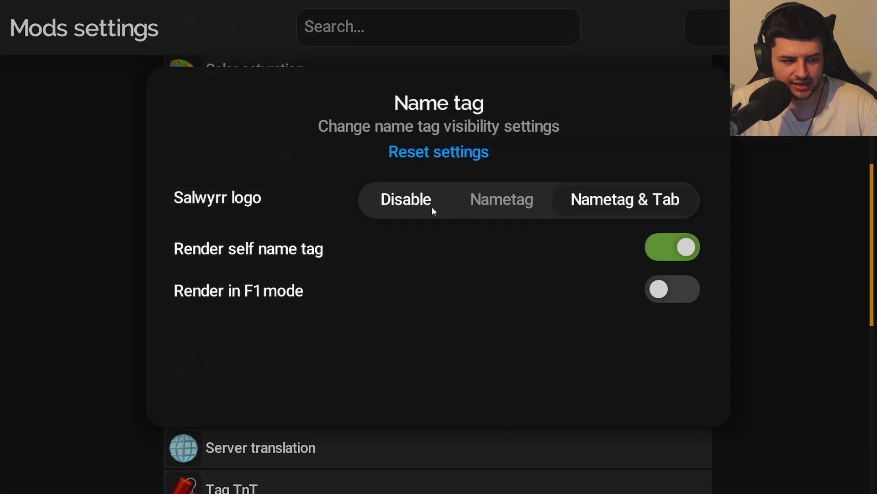
click(28, 263)
scroll(353, 218, down, 1)
scroll(352, 219, down, 1)
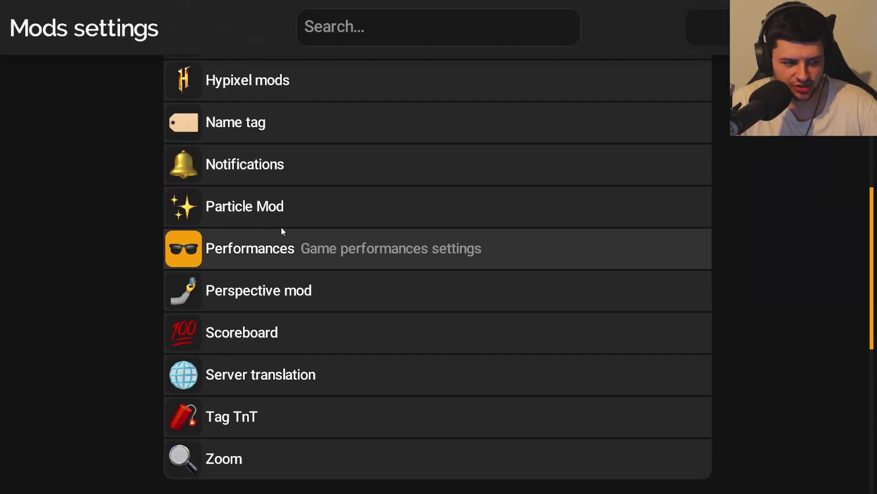
- View the Particle Mod settings and the Performances settings, and return to the mods list
click(329, 208)
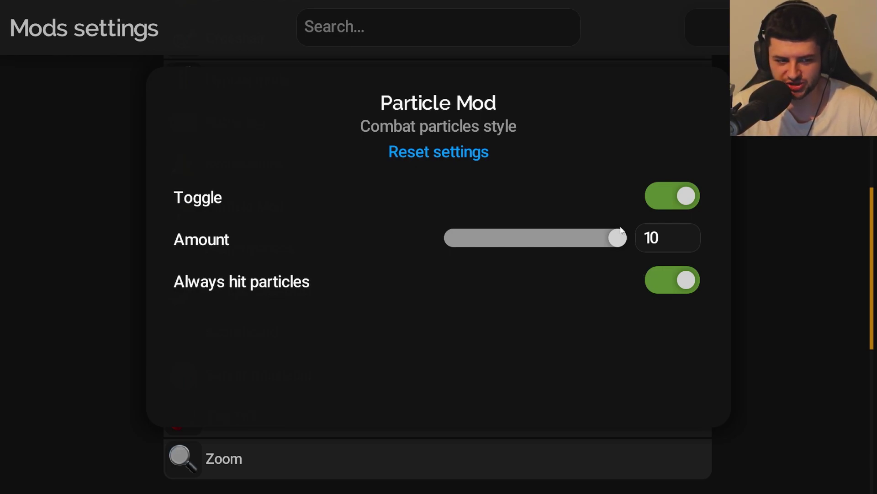
click(79, 198)
click(189, 251)
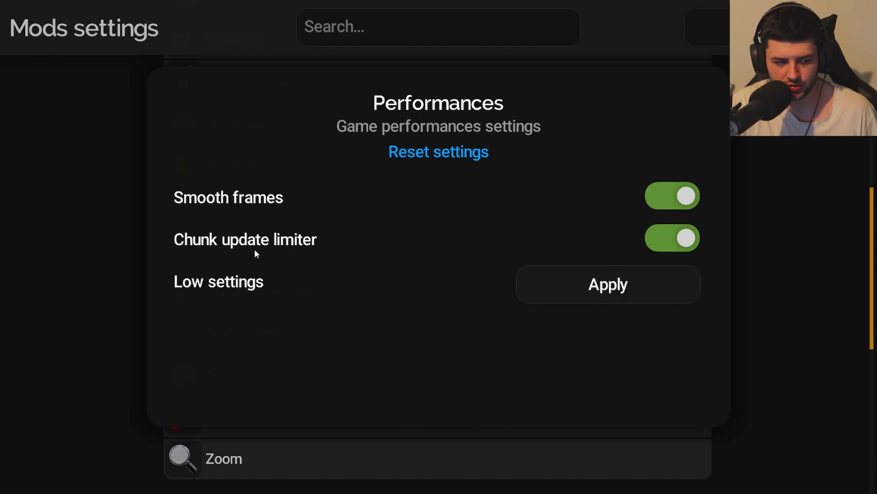
click(813, 157)
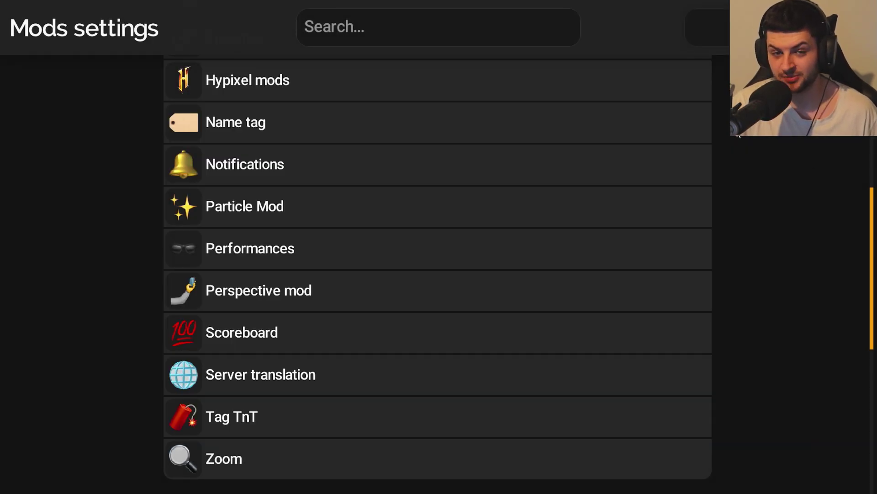
- Set the Perspective mod's key mode to Toggle and return to the mods list
scroll(254, 306, down, 1)
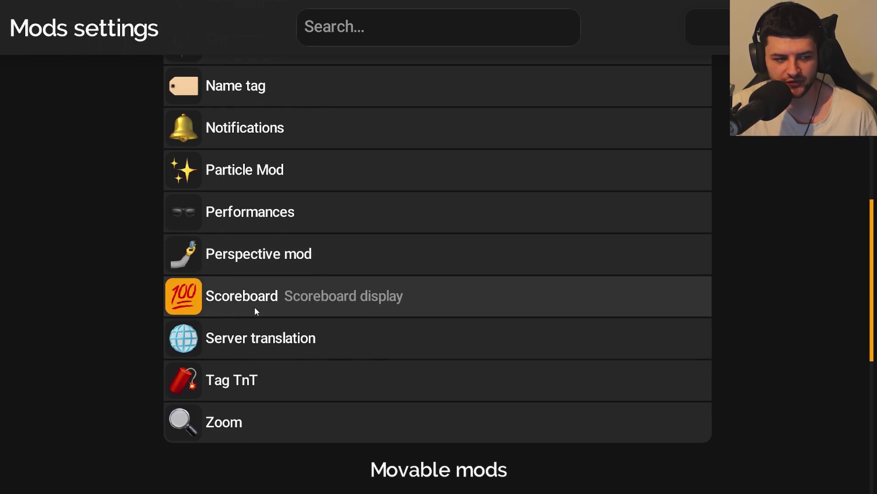
click(273, 260)
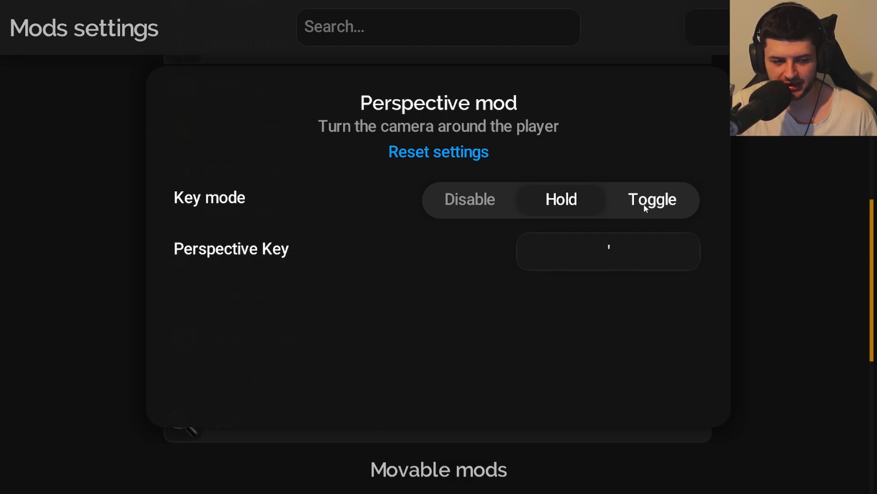
click(668, 198)
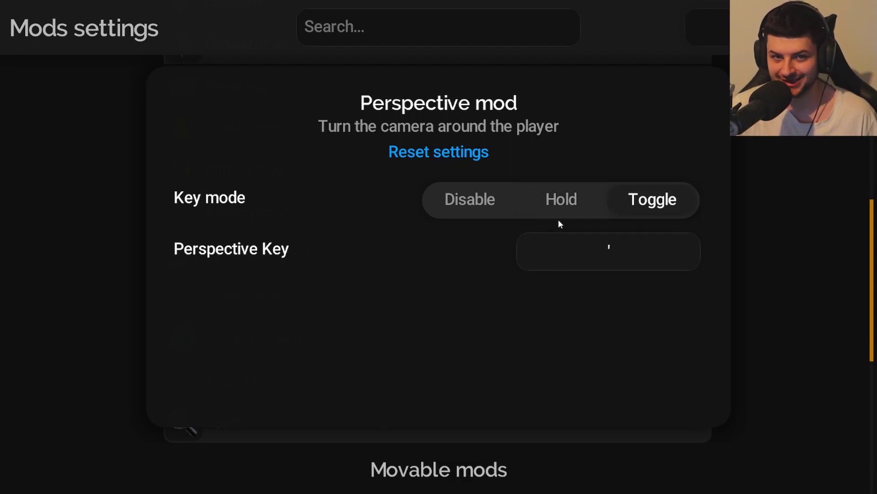
click(717, 228)
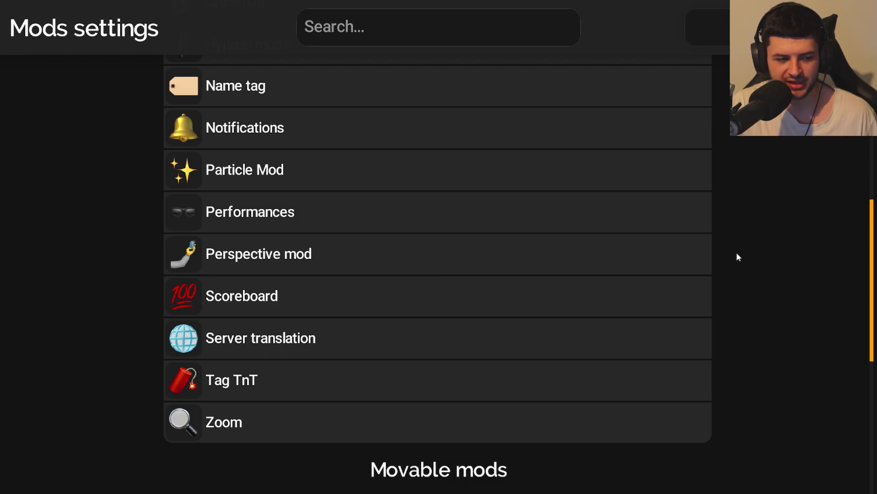
- View the Scoreboard display settings and the Server translation options, and return to the mods list
scroll(418, 283, down, 1)
click(425, 259)
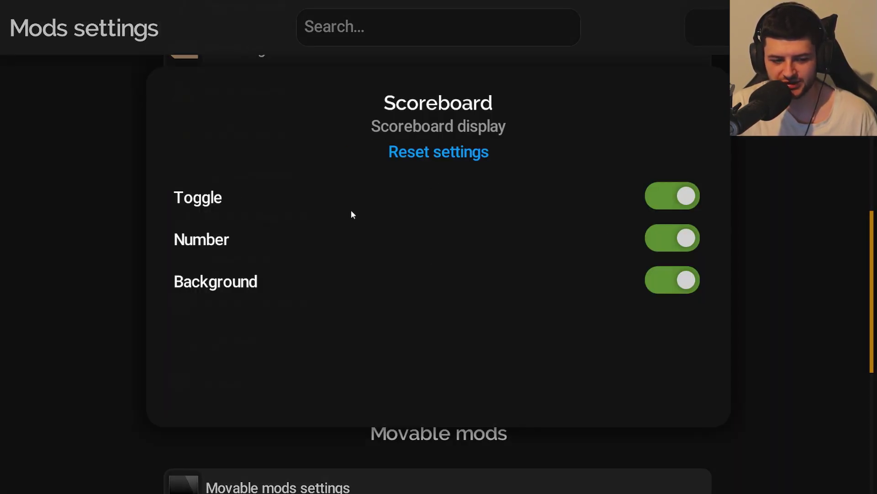
click(830, 198)
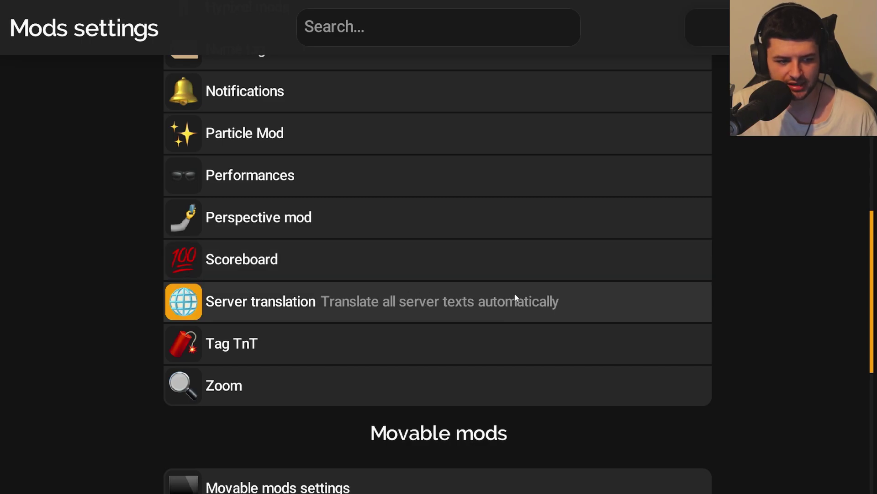
click(393, 303)
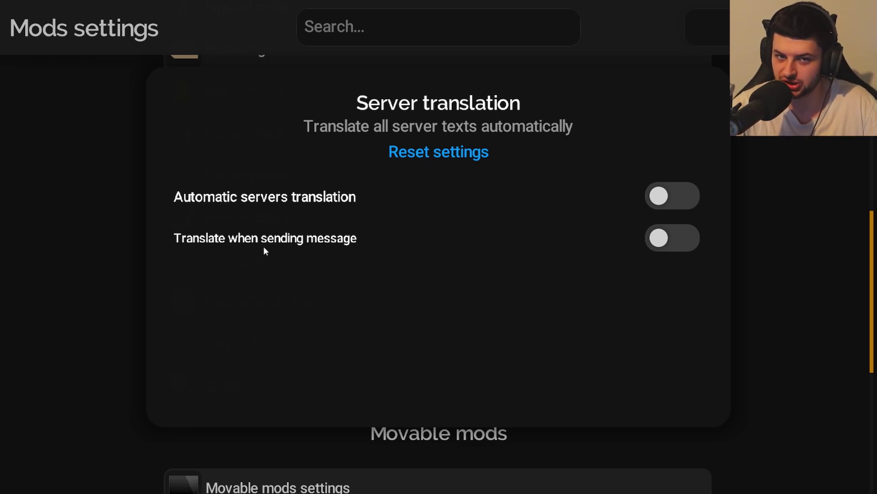
click(779, 214)
- View the Zoom settings and the general Movable mods settings, and return to the mods list
scroll(487, 232, down, 2)
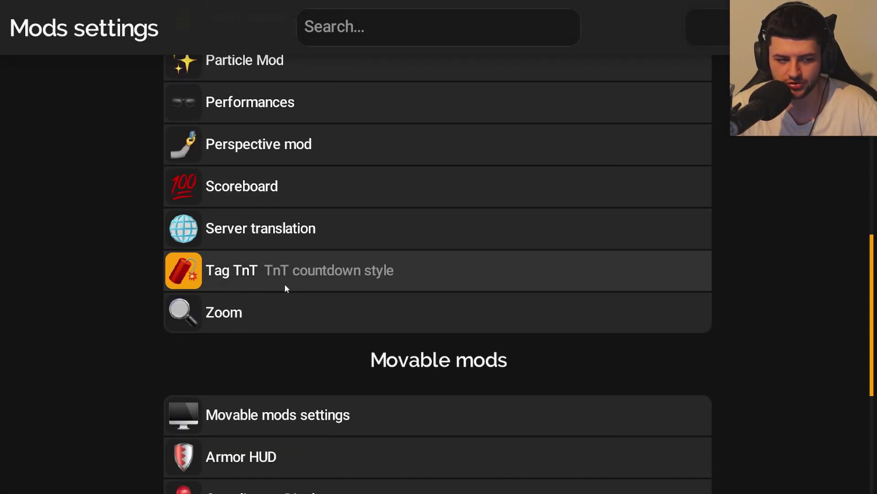
click(220, 312)
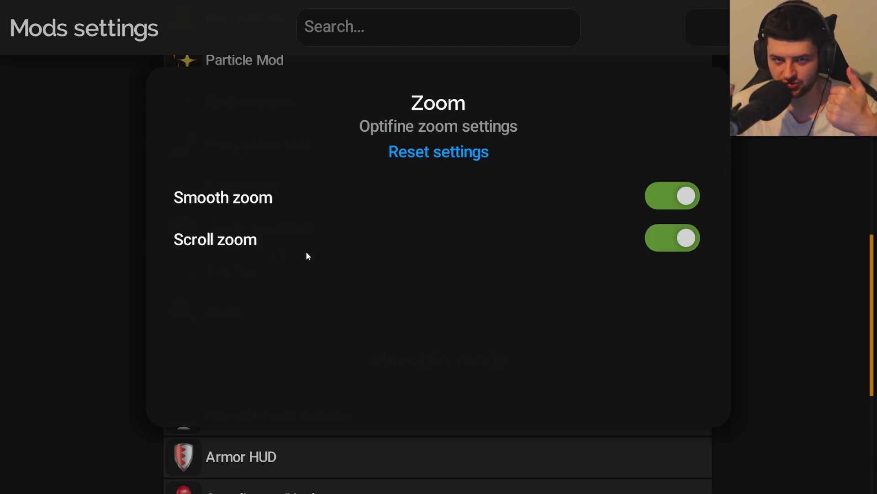
click(803, 201)
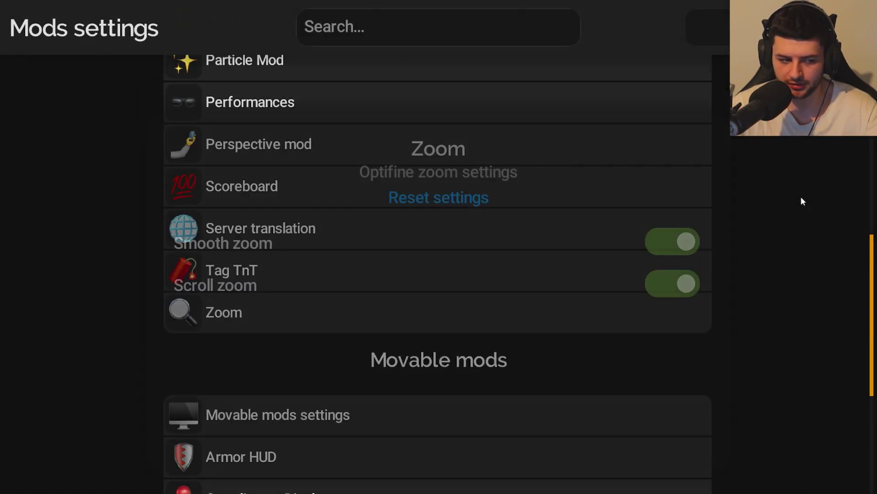
scroll(434, 229, down, 6)
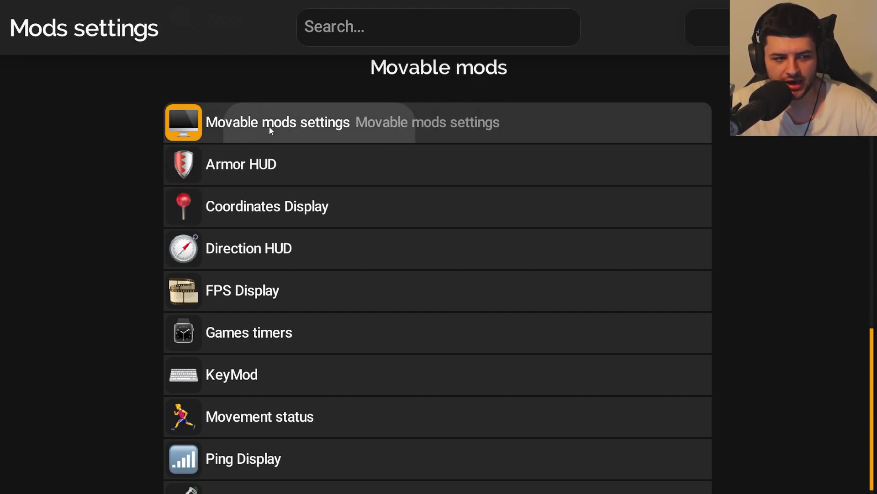
click(218, 131)
scroll(358, 319, down, 1)
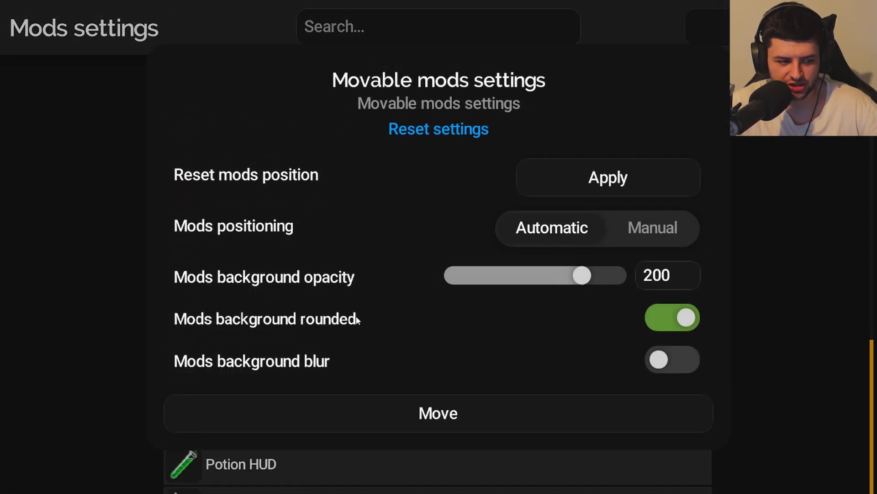
click(112, 205)
- In the Armor HUD settings, try blue, select cyan as the color, and review the Animation and Custom color options
click(219, 128)
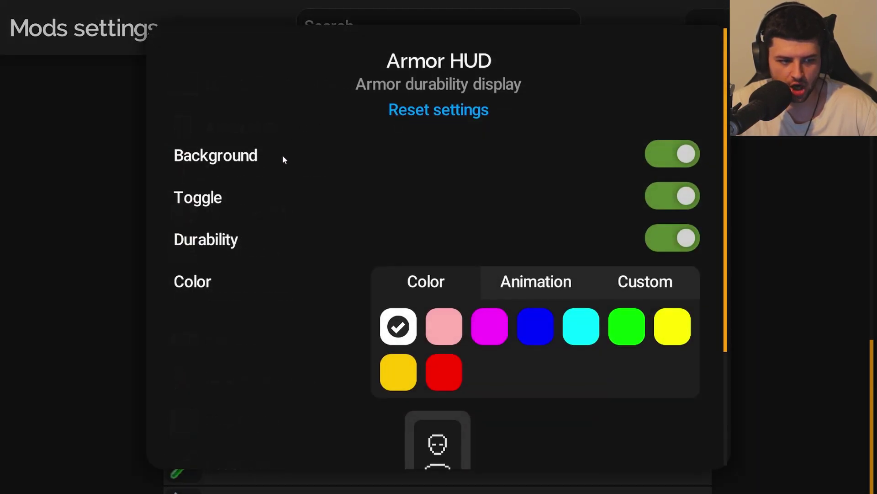
scroll(424, 147, down, 3)
scroll(411, 379, down, 1)
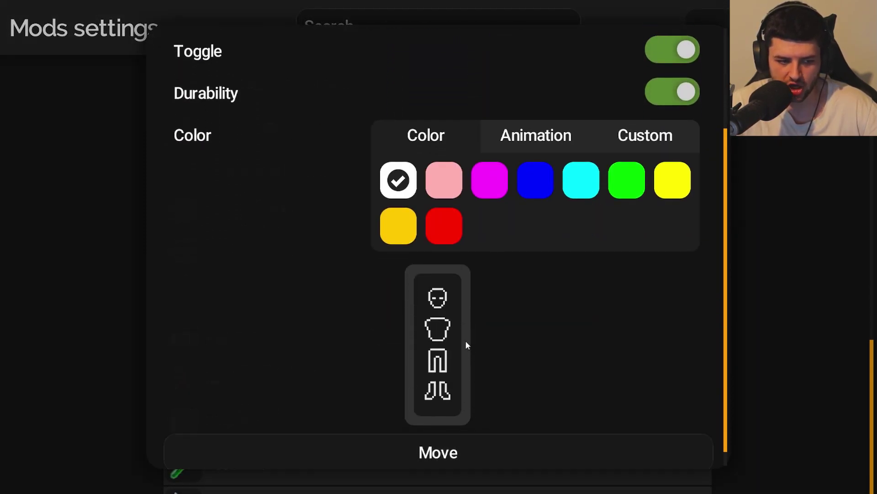
click(535, 183)
click(581, 183)
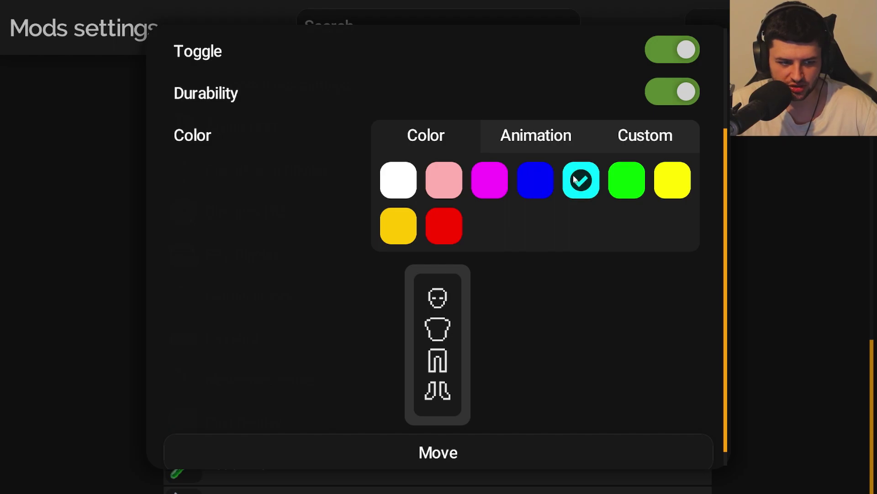
click(530, 138)
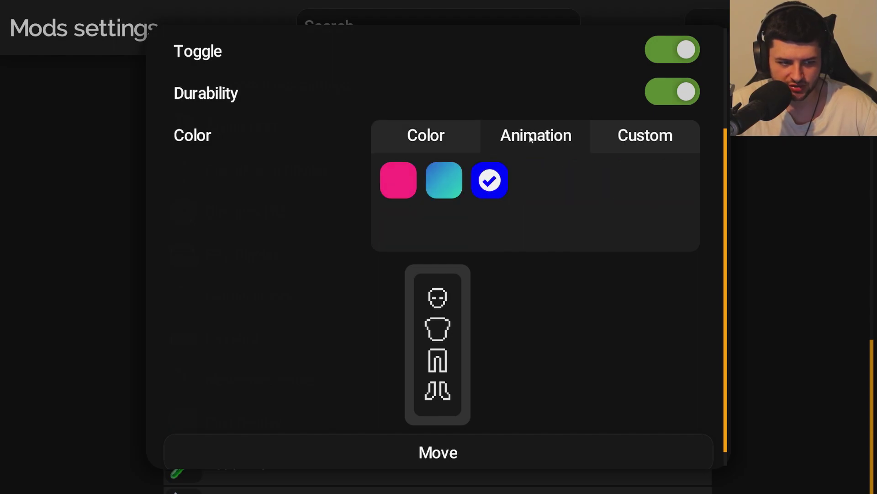
click(608, 137)
click(55, 229)
- View the Coordinates Display settings and return to the mods list
scroll(293, 156, down, 1)
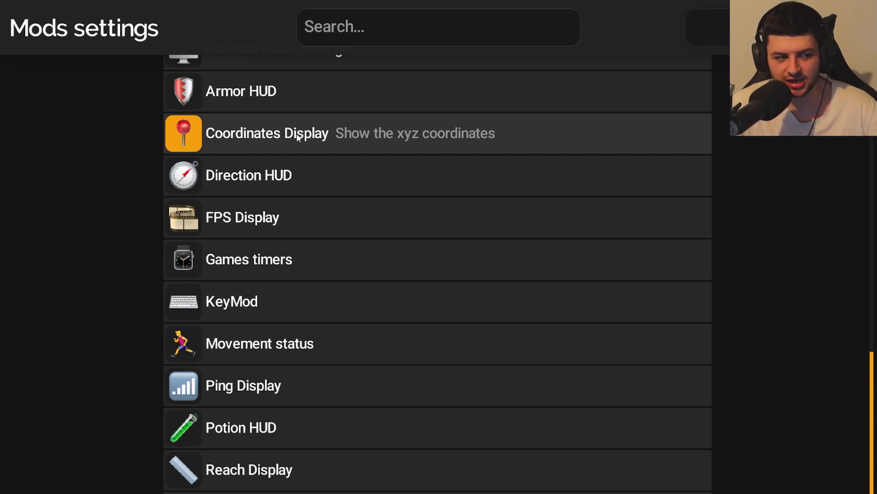
click(298, 137)
click(82, 173)
- Try the Medium mode for the Direction HUD, set its mode to Full, and return to the mods list
scroll(228, 150, down, 2)
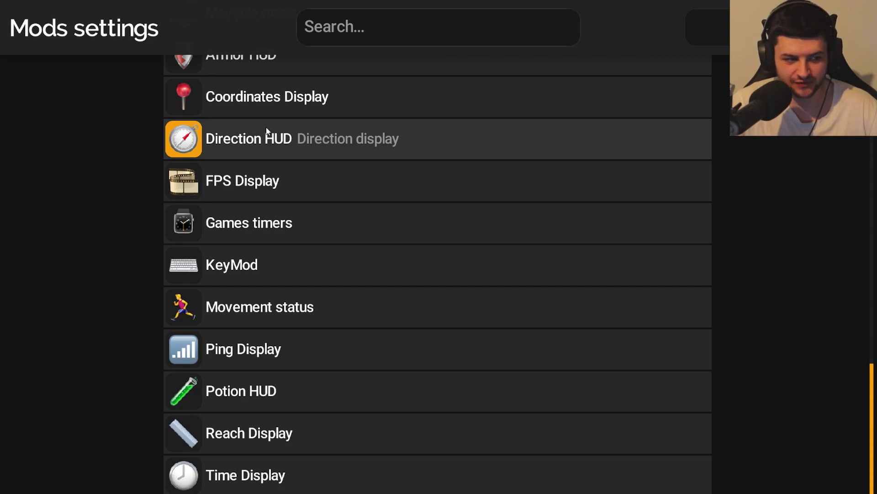
click(269, 139)
scroll(503, 251, down, 4)
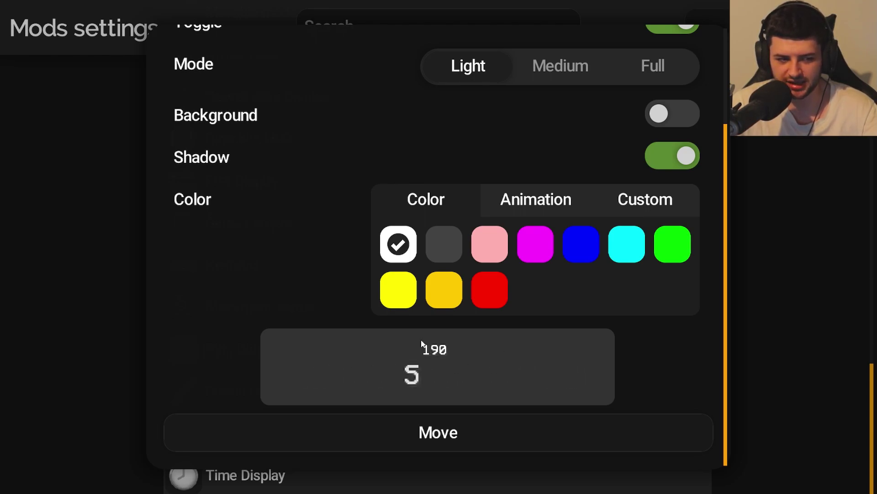
click(555, 71)
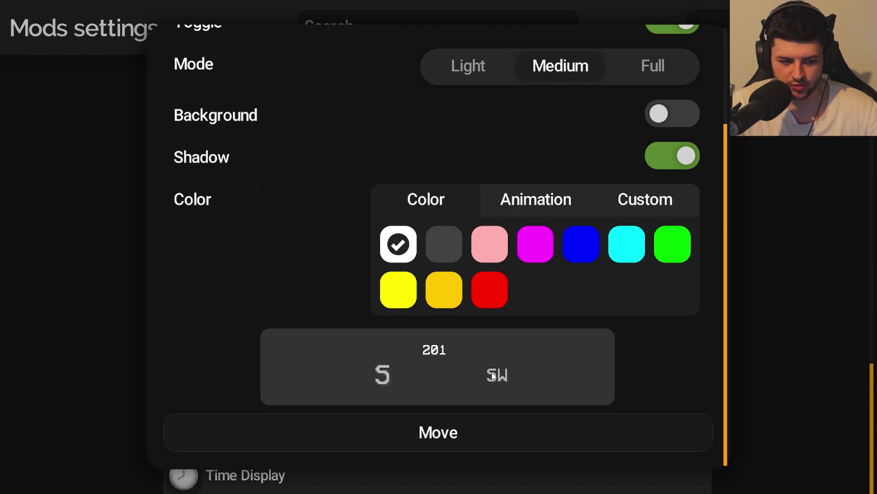
click(653, 66)
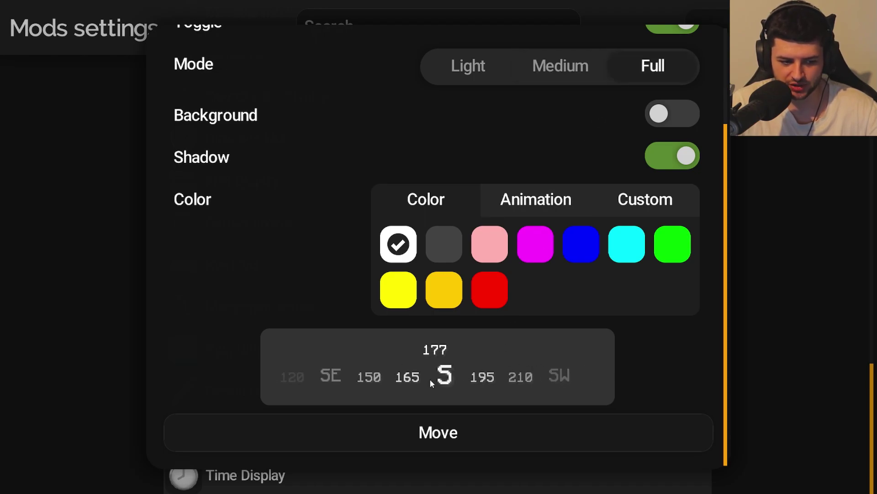
click(47, 232)
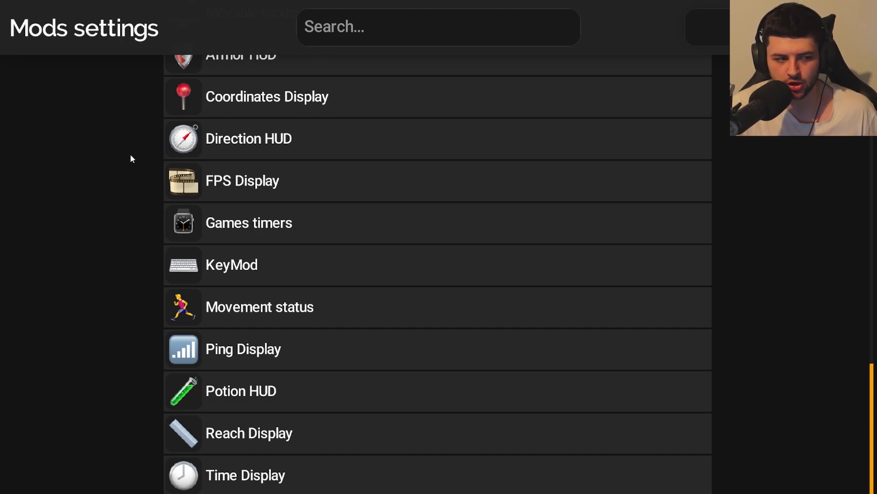
- View the Games timers settings, including the text and circle colors and the timer preview, and return to the mods list
scroll(249, 172, down, 1)
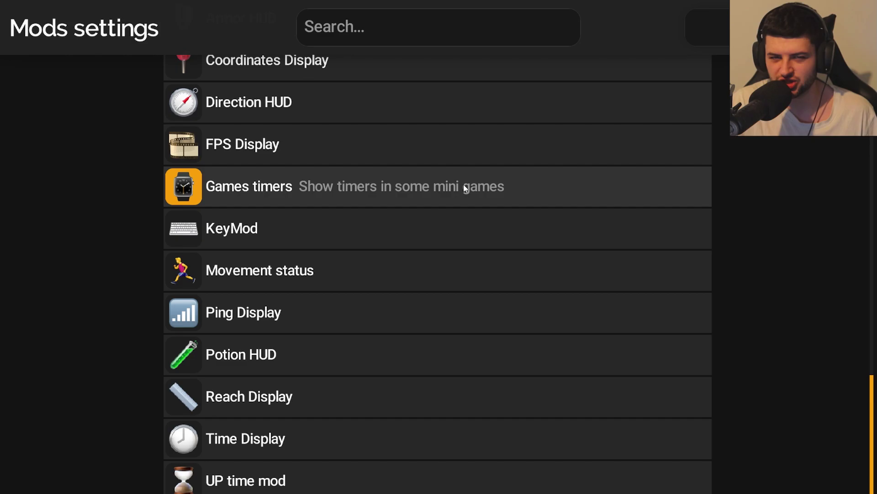
click(479, 187)
scroll(402, 197, down, 4)
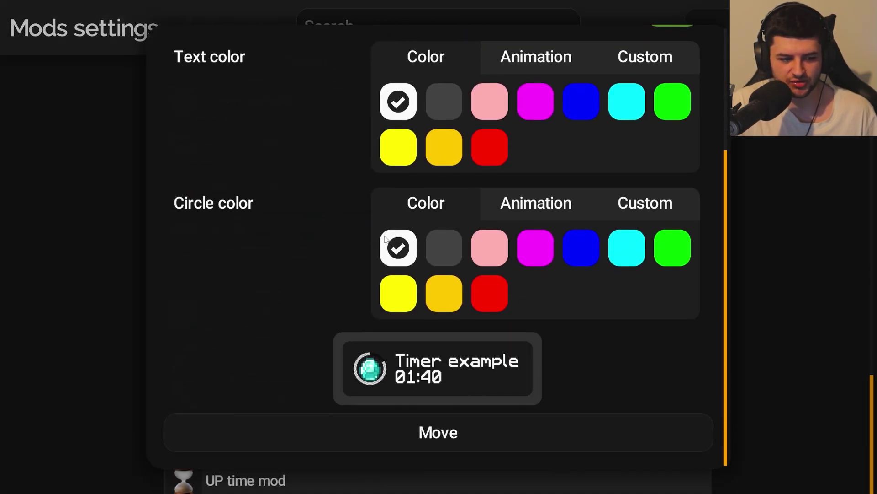
click(12, 337)
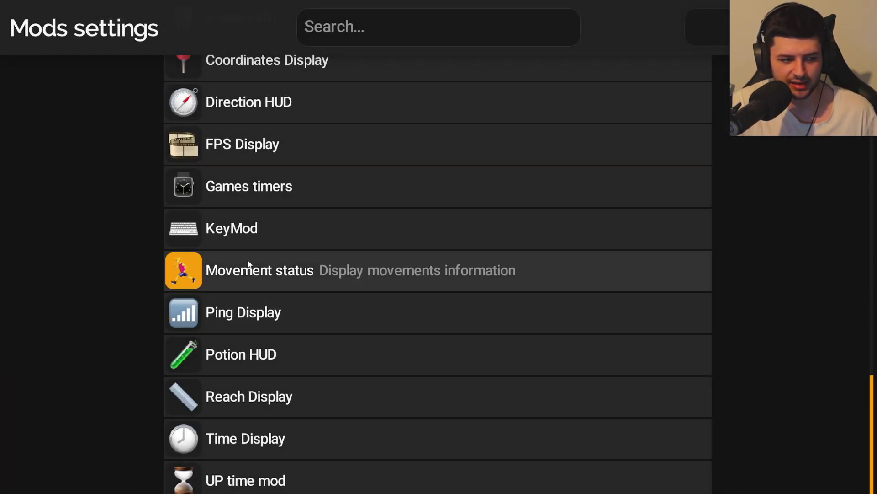
- Review the KeyMod settings, test the mouse counter in its preview, and return to the mods list
scroll(290, 201, down, 1)
click(335, 206)
scroll(401, 274, down, 4)
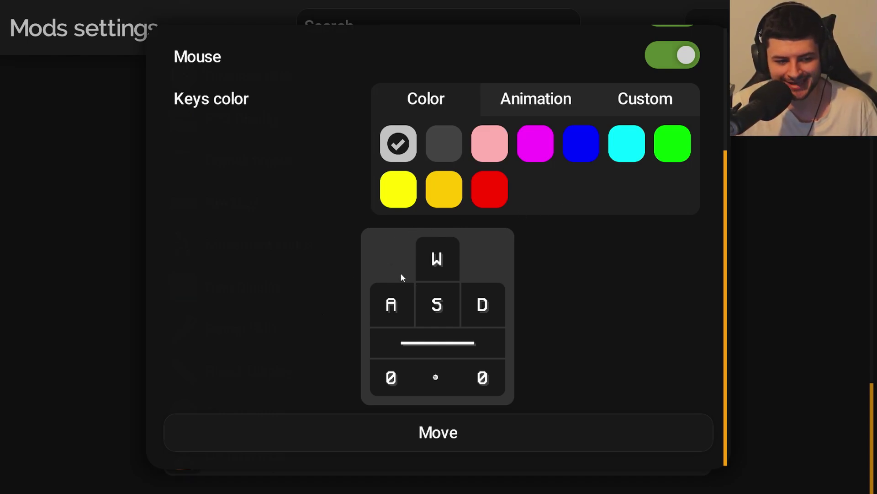
click(427, 257)
click(405, 295)
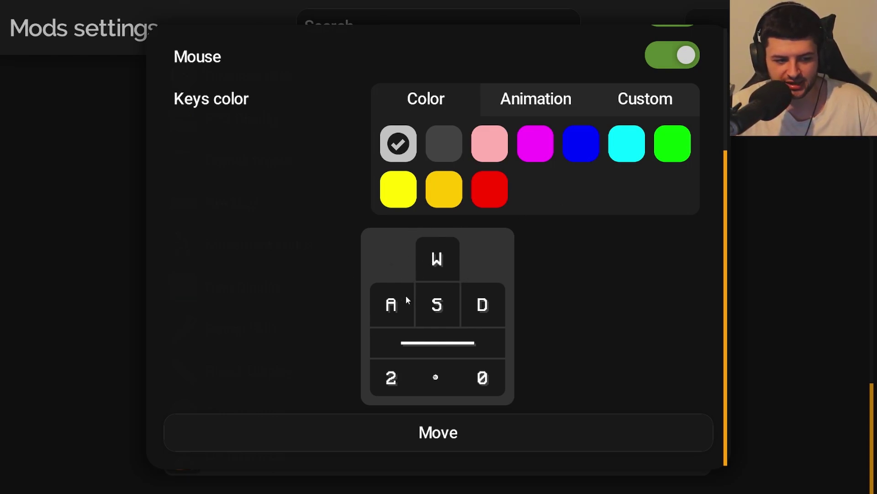
click(493, 303)
click(430, 287)
click(446, 279)
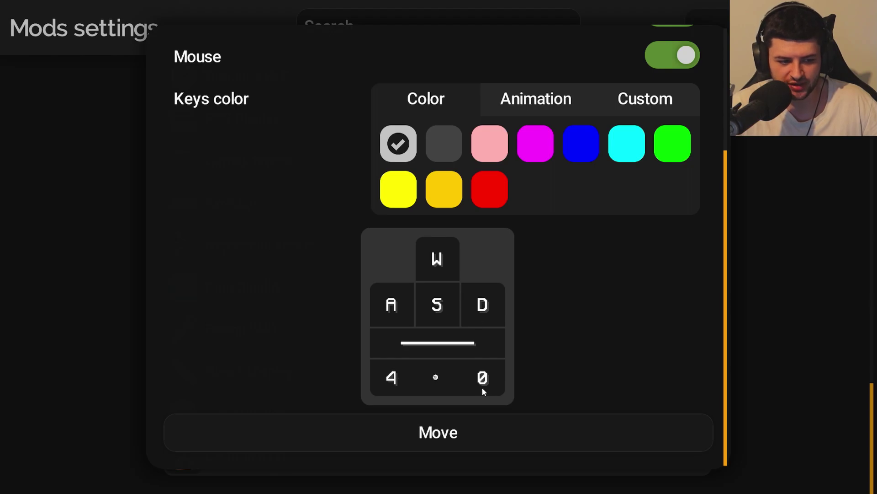
scroll(622, 361, up, 4)
key(Escape)
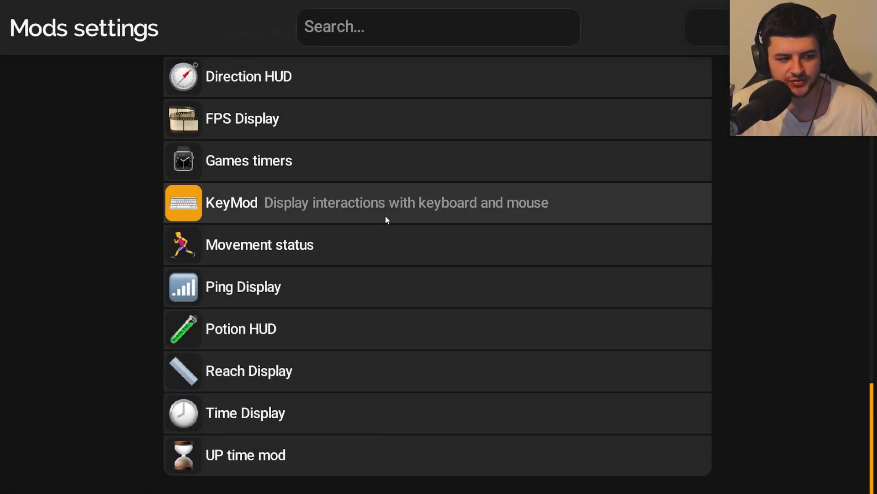
- Review the Movement status settings down to the sneak toggle method, view the Reach Display settings, and return to the mods list
click(255, 245)
scroll(464, 280, down, 5)
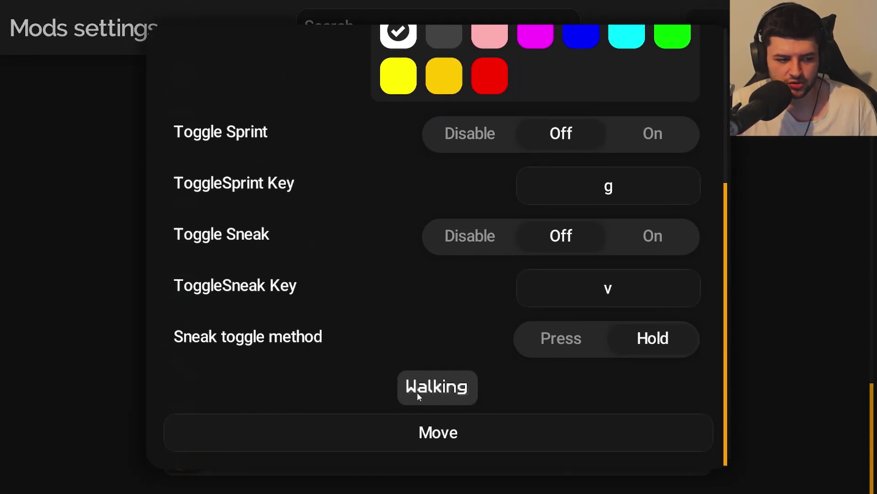
click(94, 289)
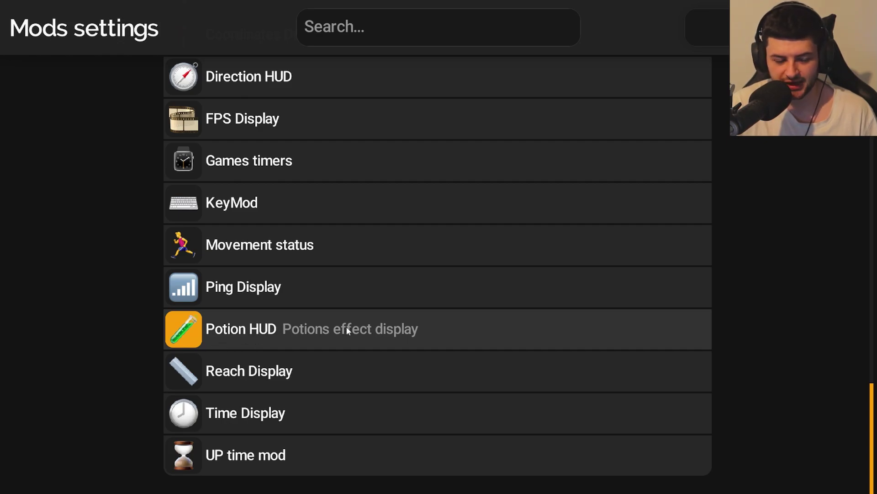
click(323, 379)
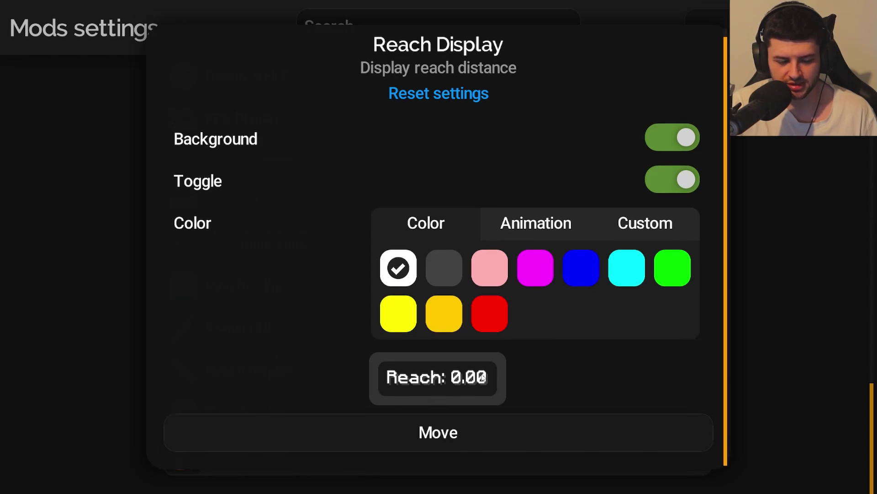
key(Escape)
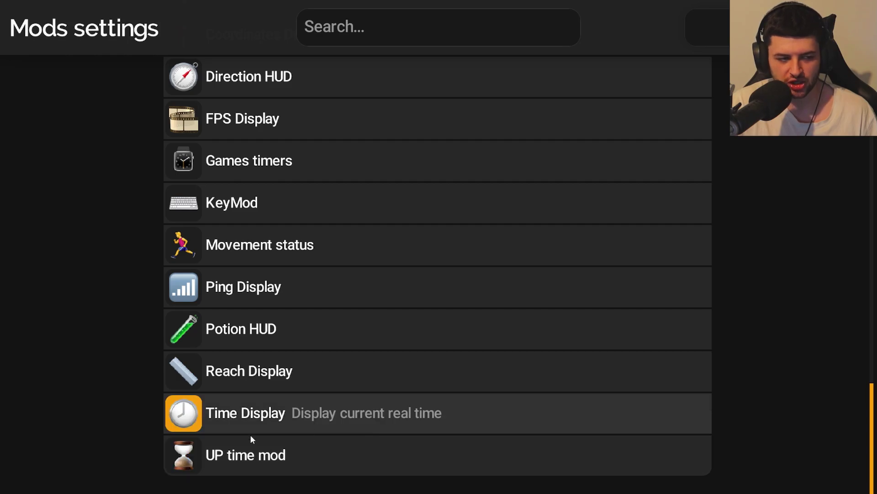
- Try switching the Movement status text off and back on, and return to the mods list
click(423, 245)
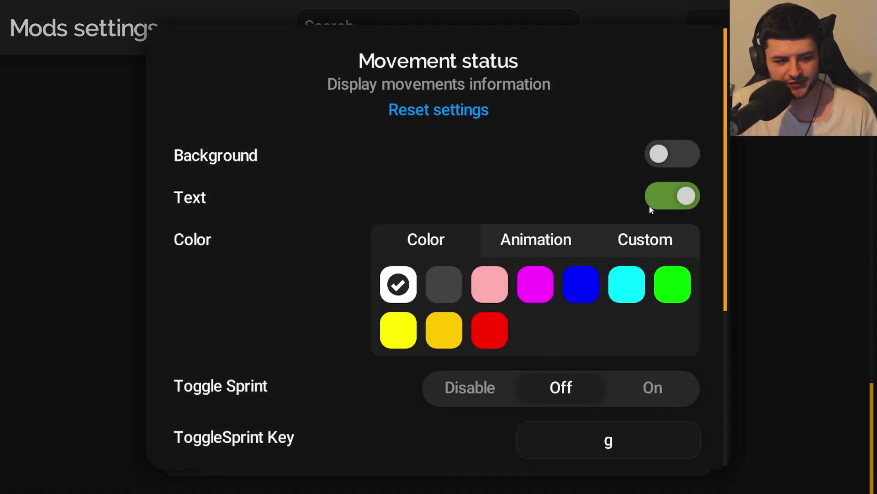
click(671, 197)
click(676, 196)
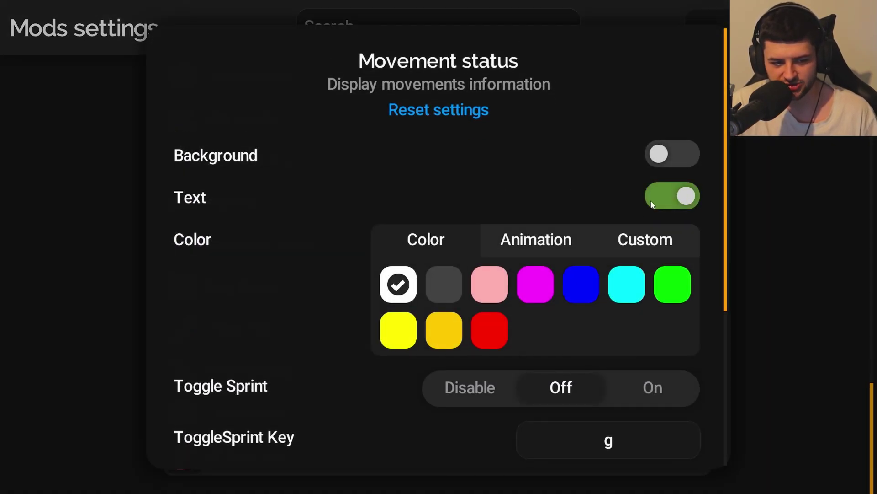
click(92, 218)
- Browse the mods list, leave the mods settings, and postpone the Salwyrr account registration to reach the main menu
scroll(401, 300, up, 2)
scroll(402, 300, down, 5)
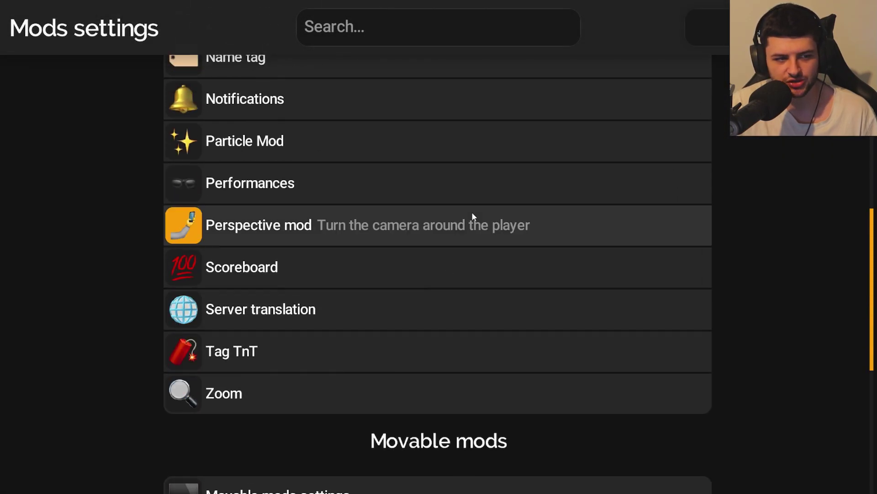
key(Escape)
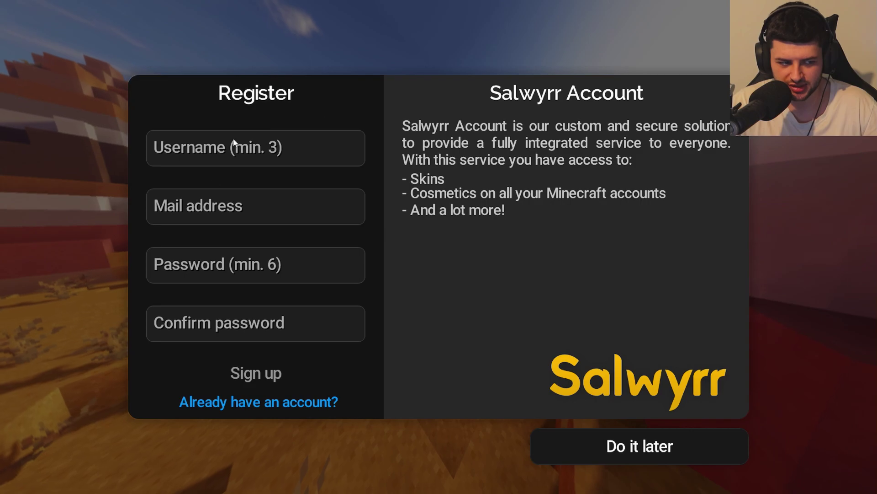
click(665, 450)
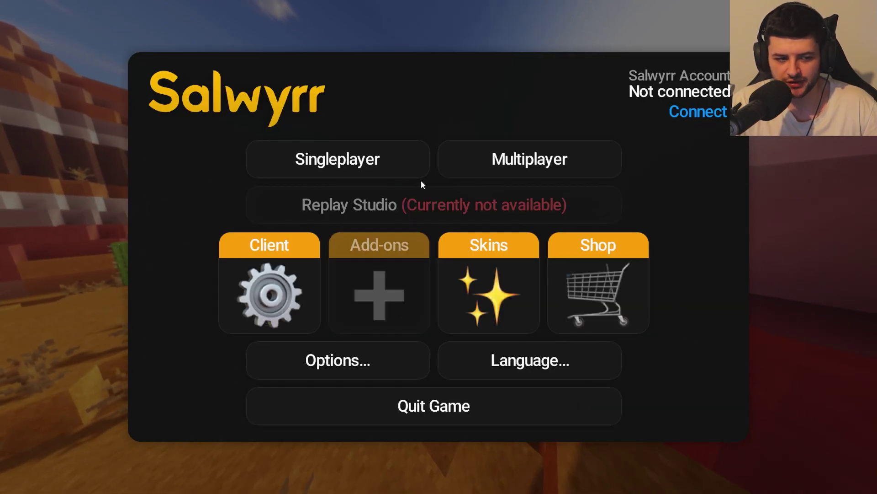
- Try to enter singleplayer, view the Microsoft account sign-in for Minecraft, and close the sign-in window without signing in
click(322, 159)
click(432, 401)
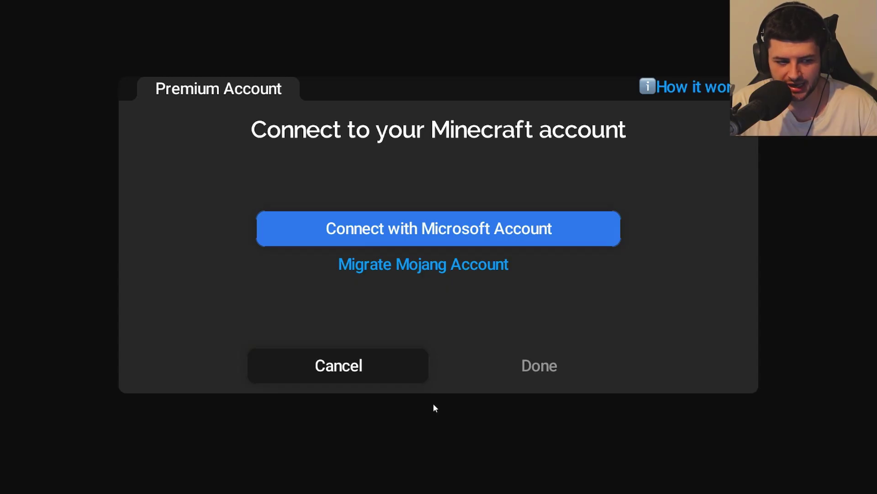
click(402, 228)
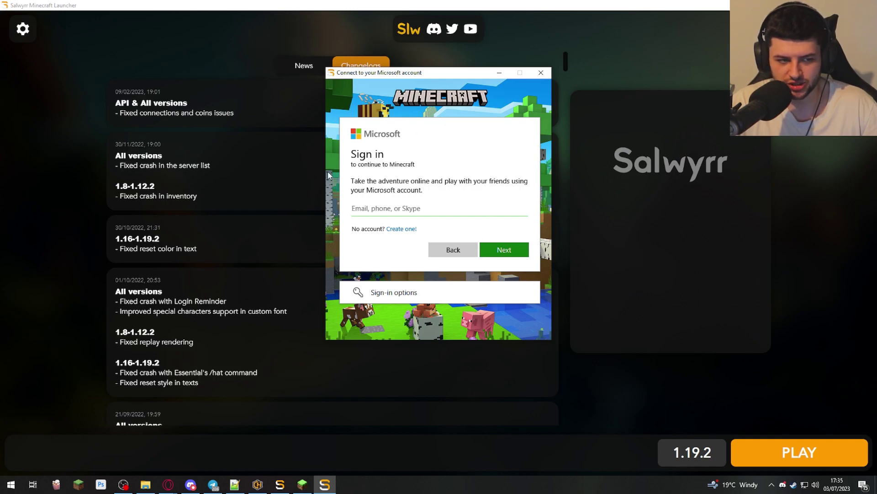
click(541, 72)
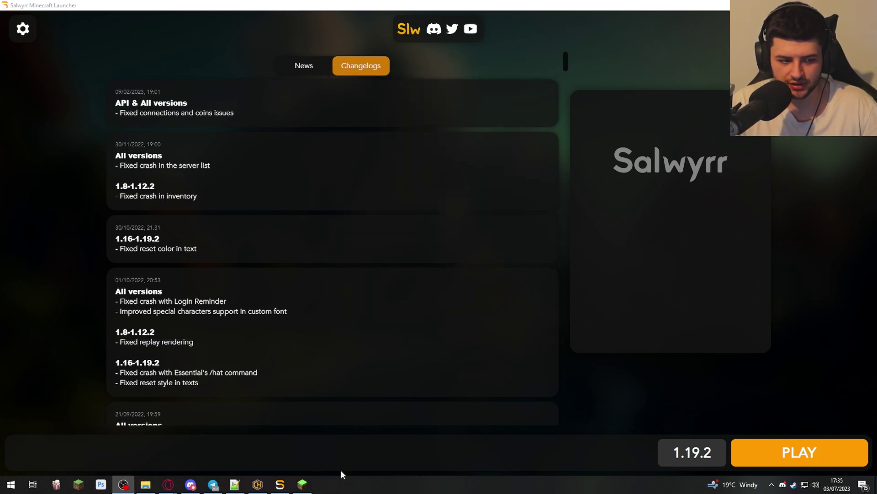